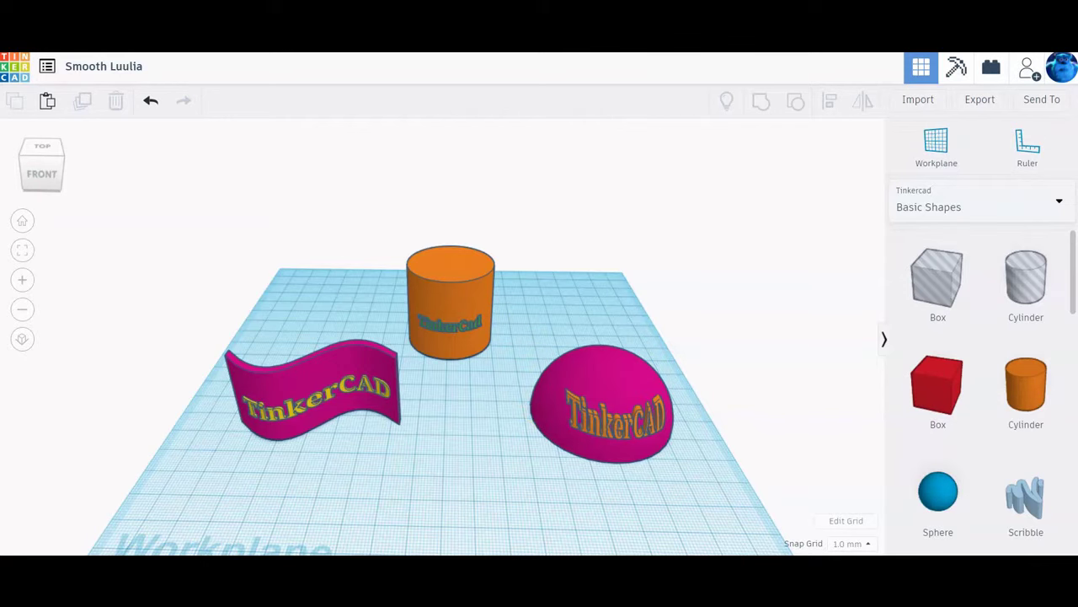
# Rename the design to the owner's surname followed by "-Curved Text".
pyautogui.click(142, 71)
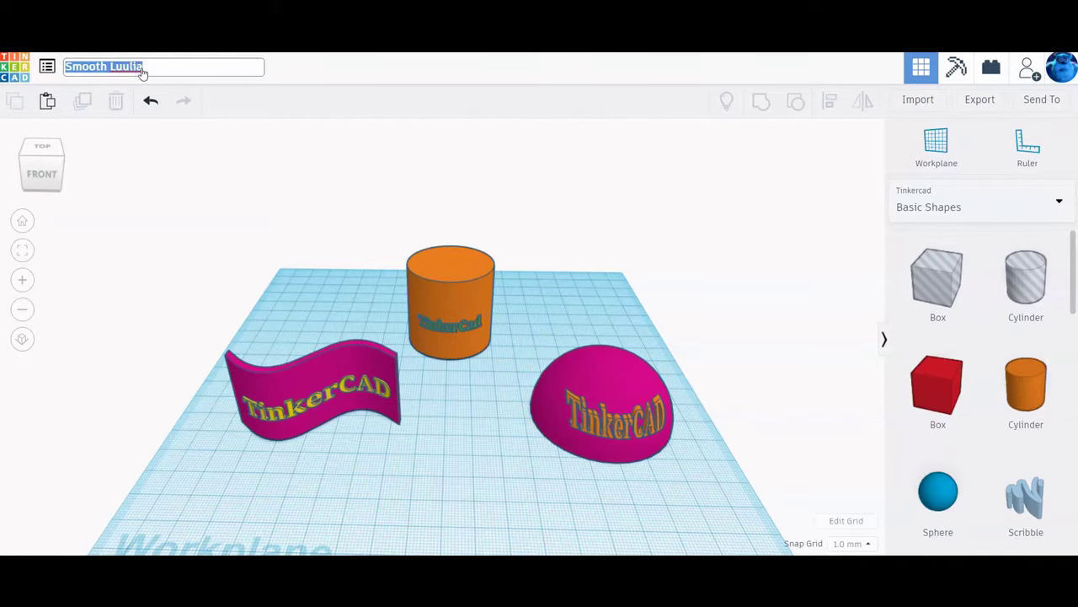
pyautogui.write('Sullivan-')
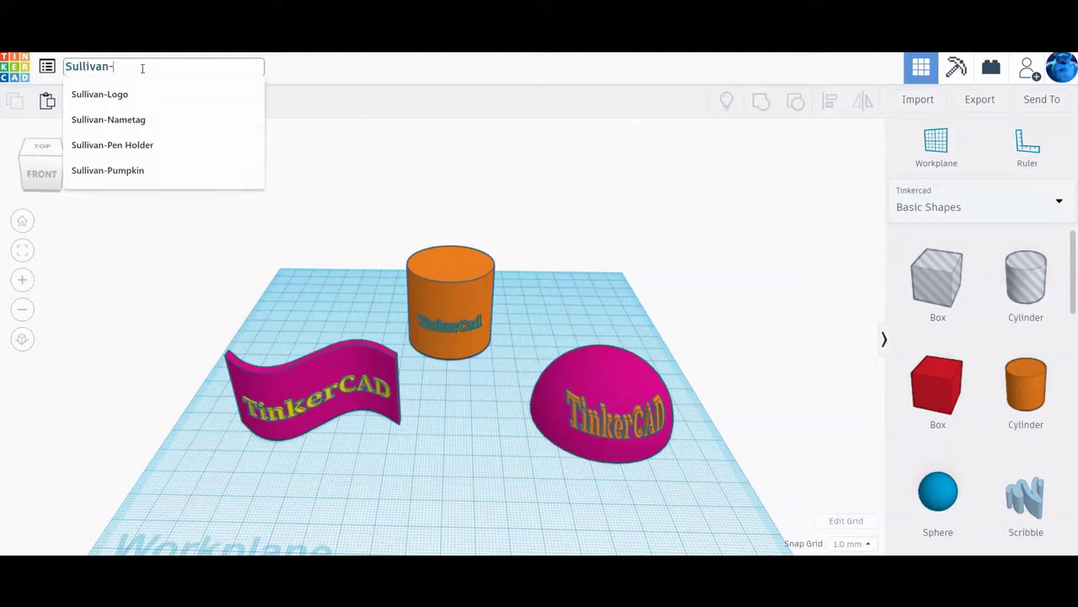
pyautogui.write('Curved Text')
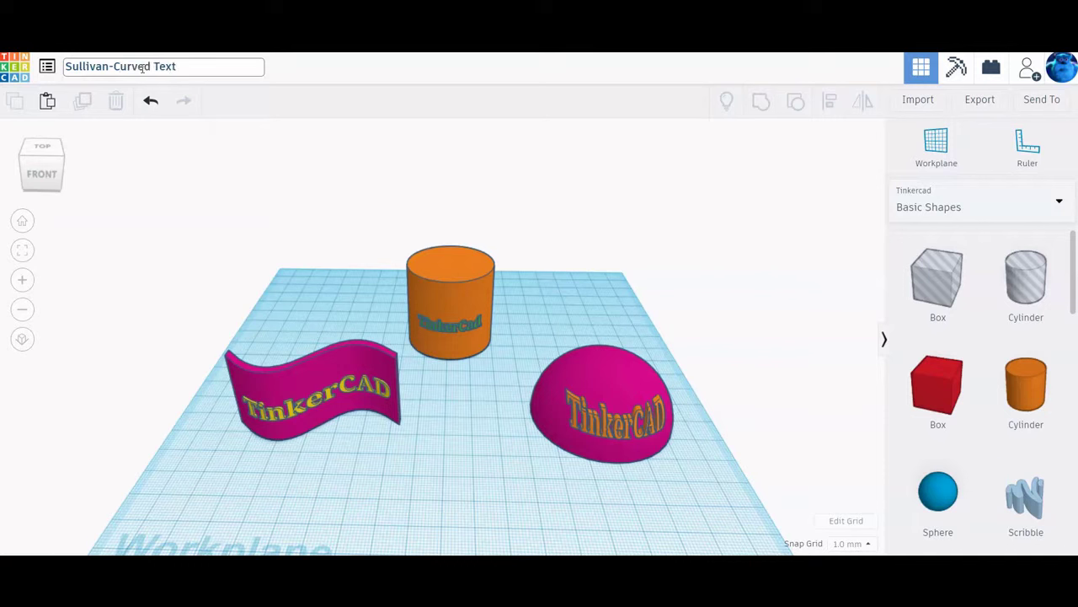
pyautogui.press('Return')
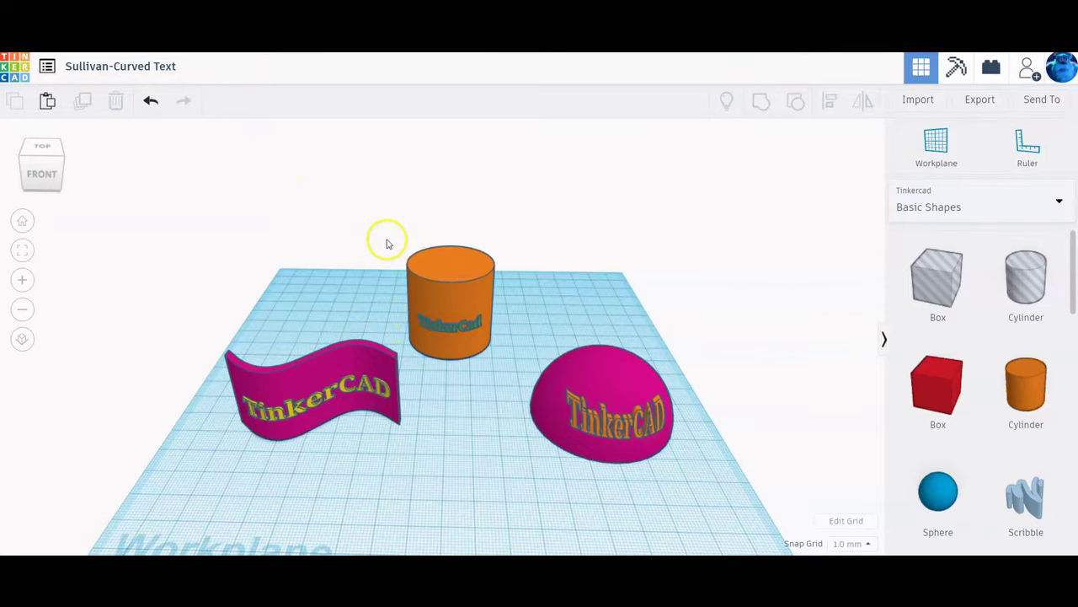
# Move the orange cylinder and the pink dome off the workplane, side by side beyond its back-left corner.
pyautogui.click(458, 303)
pyautogui.moveTo(458, 299); pyautogui.dragTo(51, 145)
pyautogui.click(616, 381)
pyautogui.moveTo(616, 382); pyautogui.dragTo(125, 145)
# Delete the finished pink wavy sign with the TinkerCAD lettering from the workplane.
pyautogui.click(323, 371)
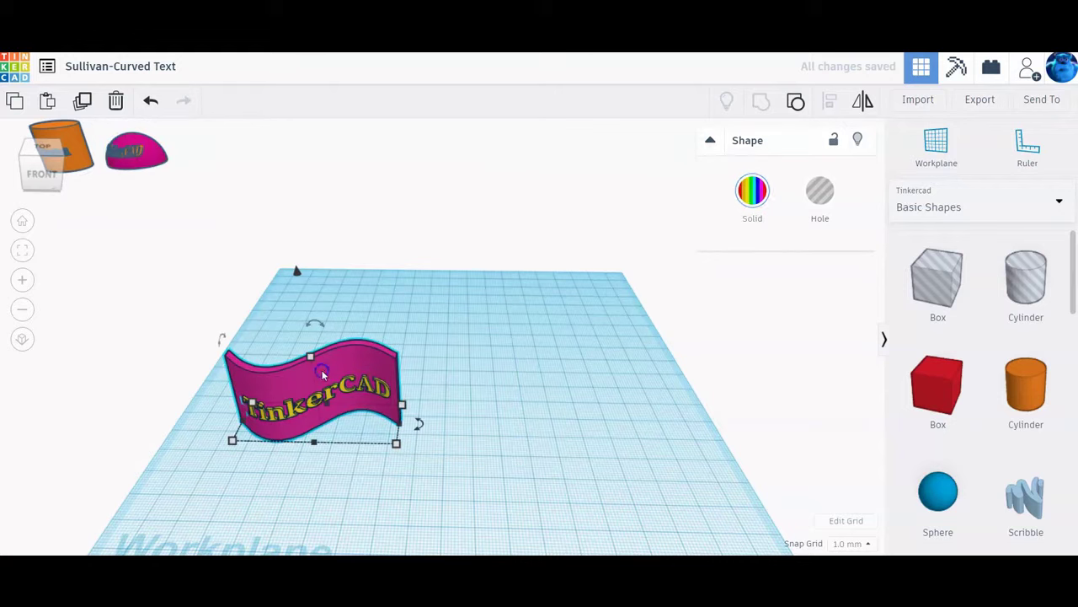
pyautogui.moveTo(337, 370); pyautogui.dragTo(485, 341)
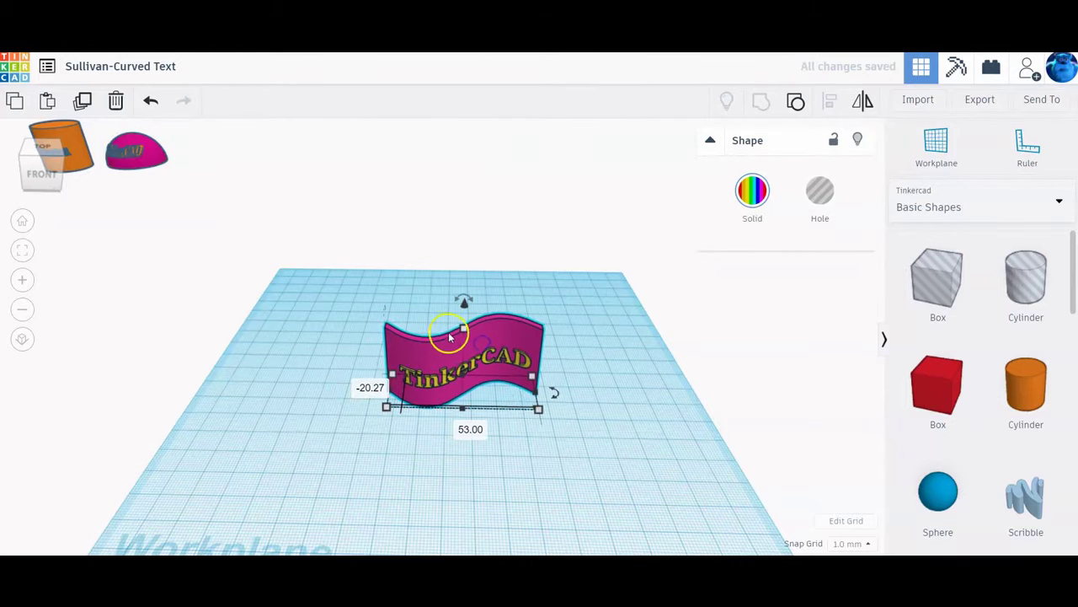
pyautogui.click(22, 253)
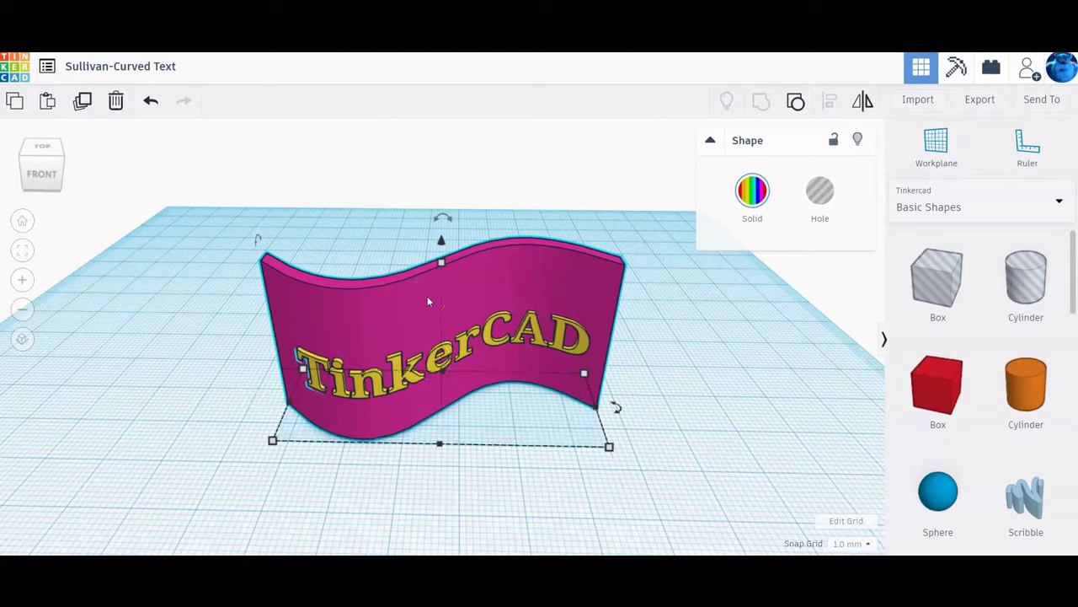
pyautogui.press('Delete')
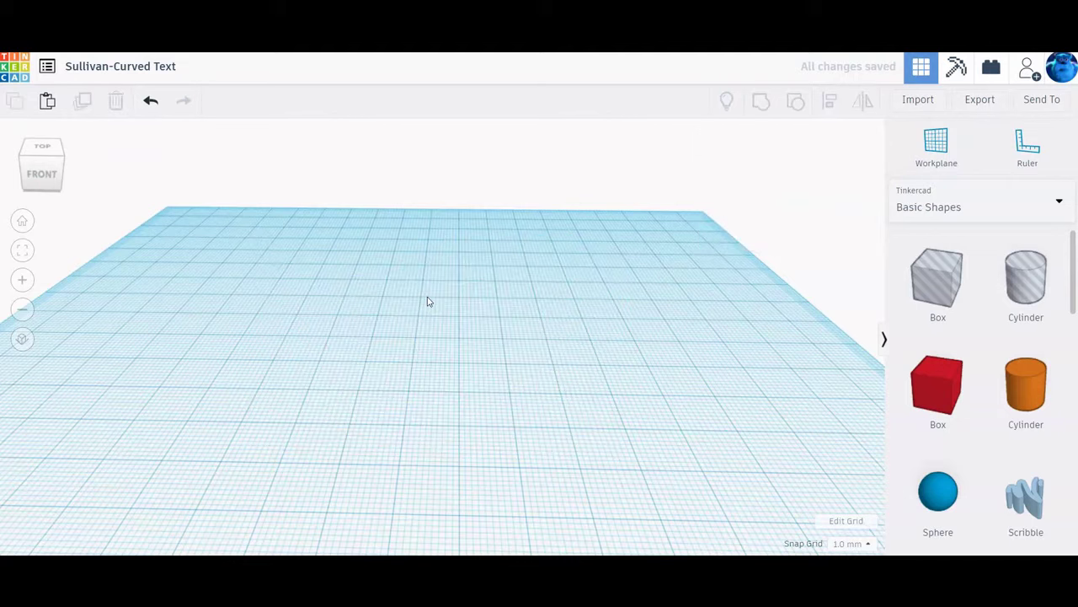
# Place an Extruded curve from page 8 of all Shape Generators near the middle of the workplane.
pyautogui.moveTo(961, 256); pyautogui.dragTo(980, 236)
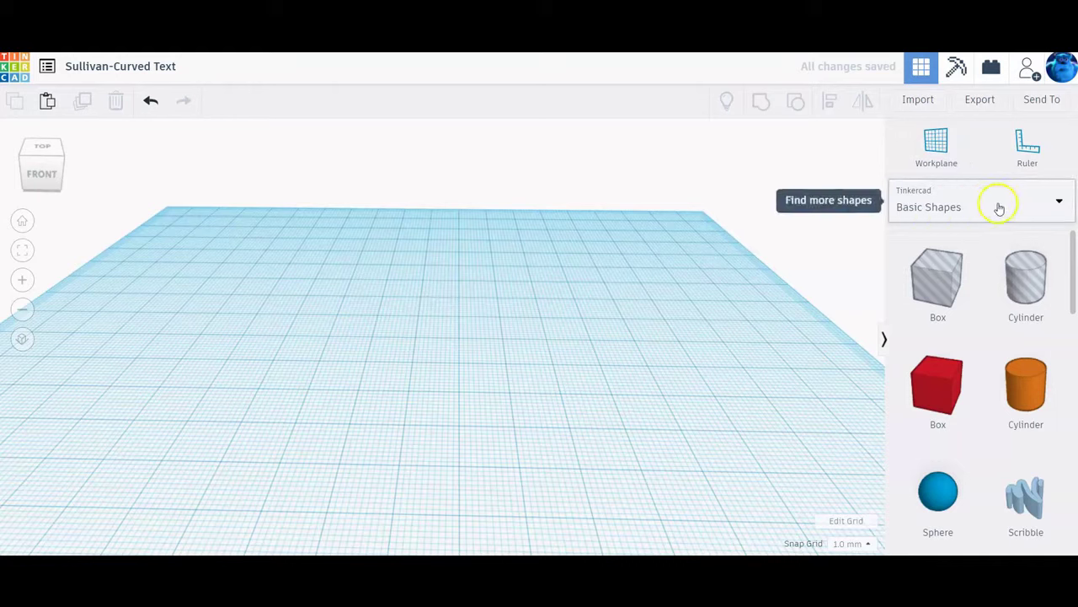
pyautogui.click(1000, 206)
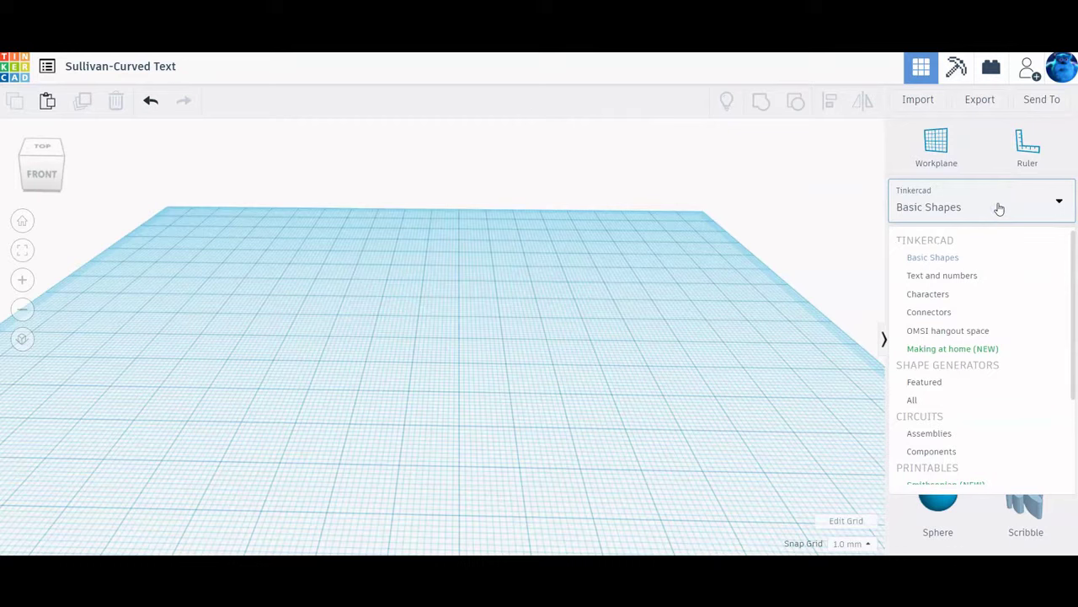
pyautogui.moveTo(963, 354); pyautogui.dragTo(967, 377)
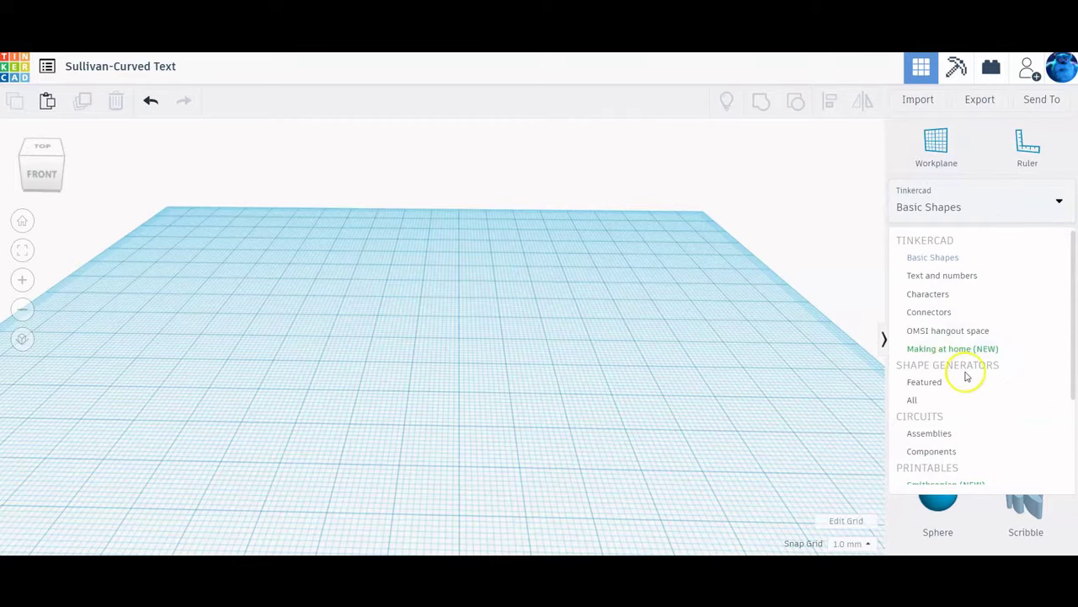
pyautogui.click(934, 402)
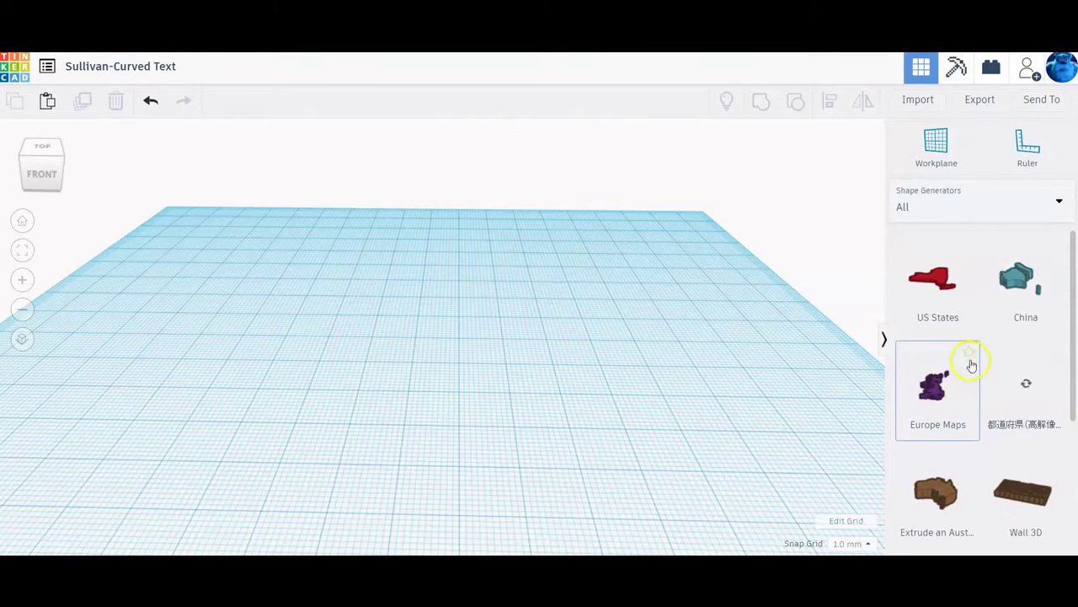
pyautogui.scroll(-3, 975, 337)
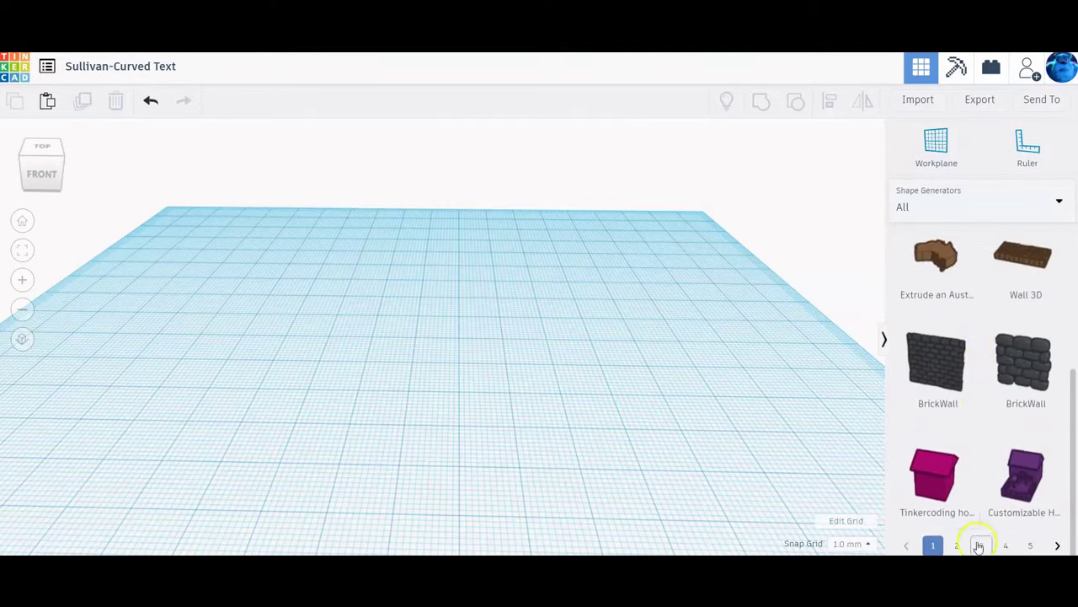
pyautogui.click(1030, 546)
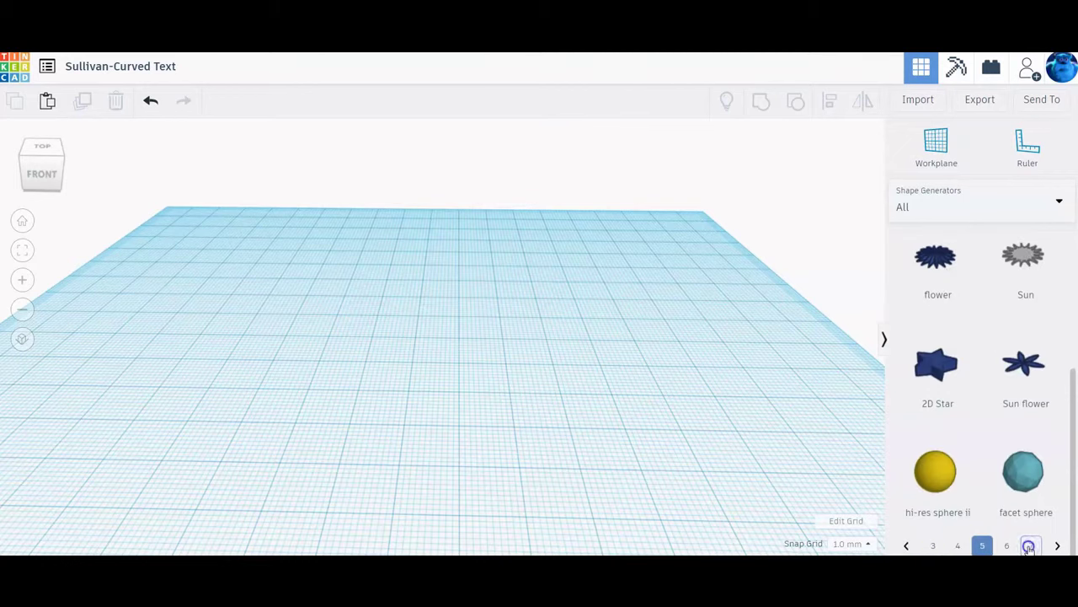
pyautogui.click(1030, 546)
pyautogui.click(1006, 546)
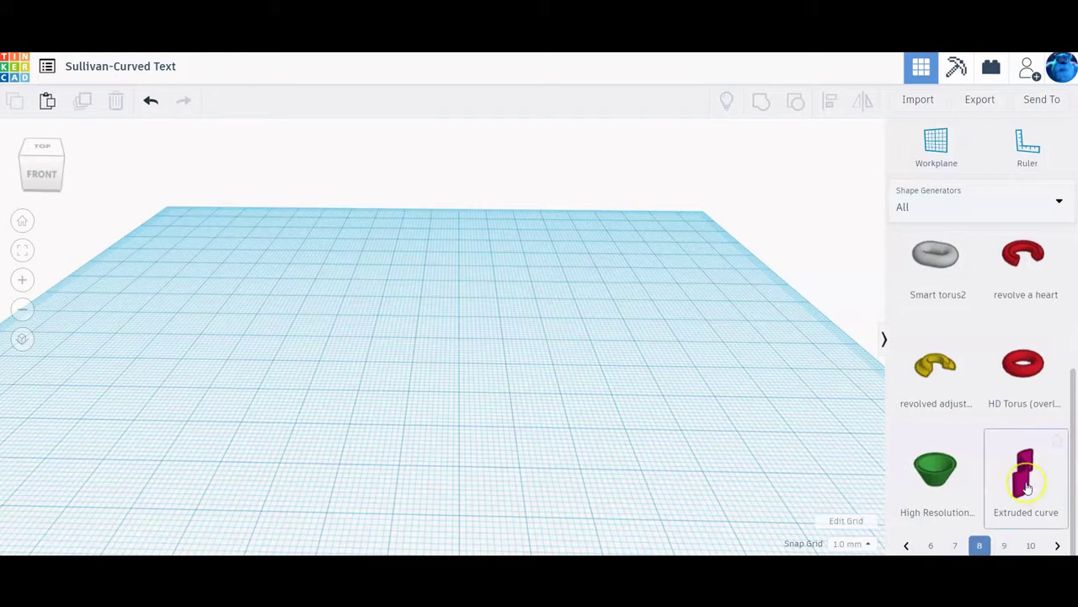
pyautogui.moveTo(1005, 487); pyautogui.dragTo(438, 345)
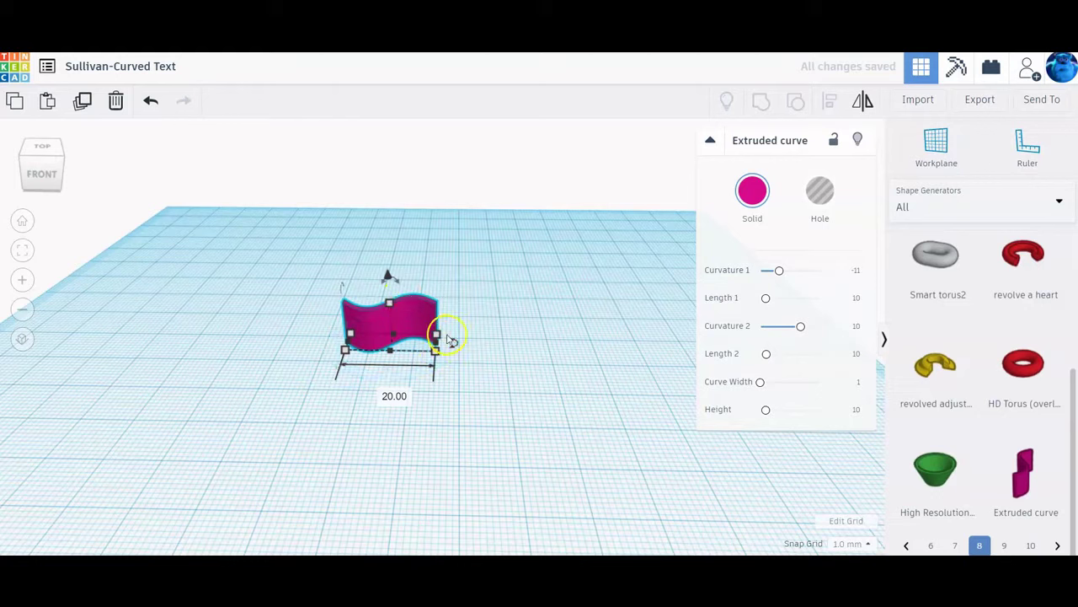
# Enlarge the extruded curve proportionally to about 84 mm wide and move it back to the middle of the workplane.
pyautogui.moveTo(452, 342); pyautogui.dragTo(455, 353)
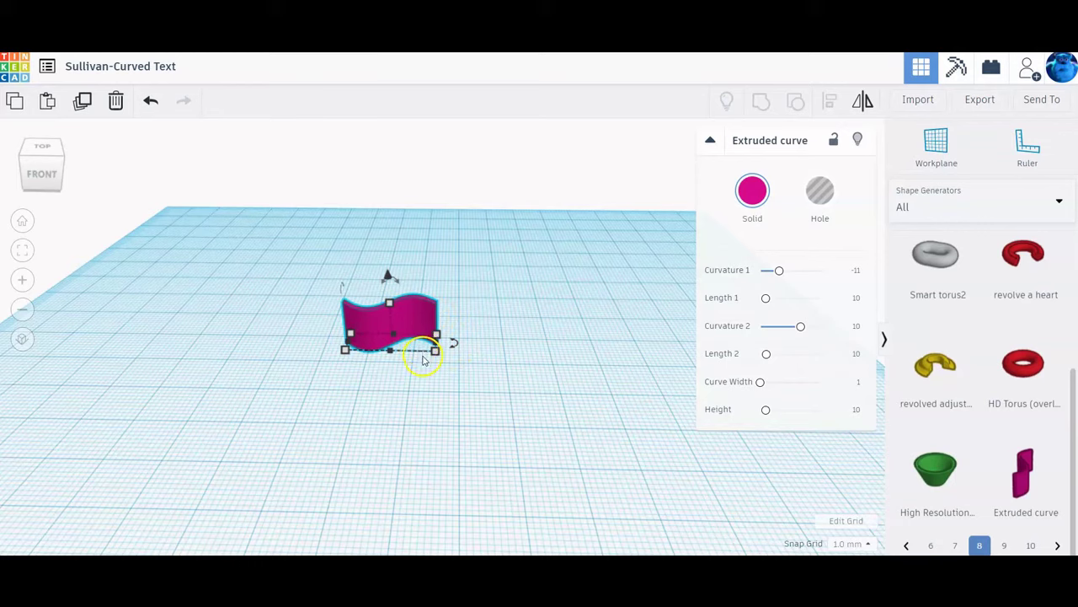
pyautogui.moveTo(435, 351)
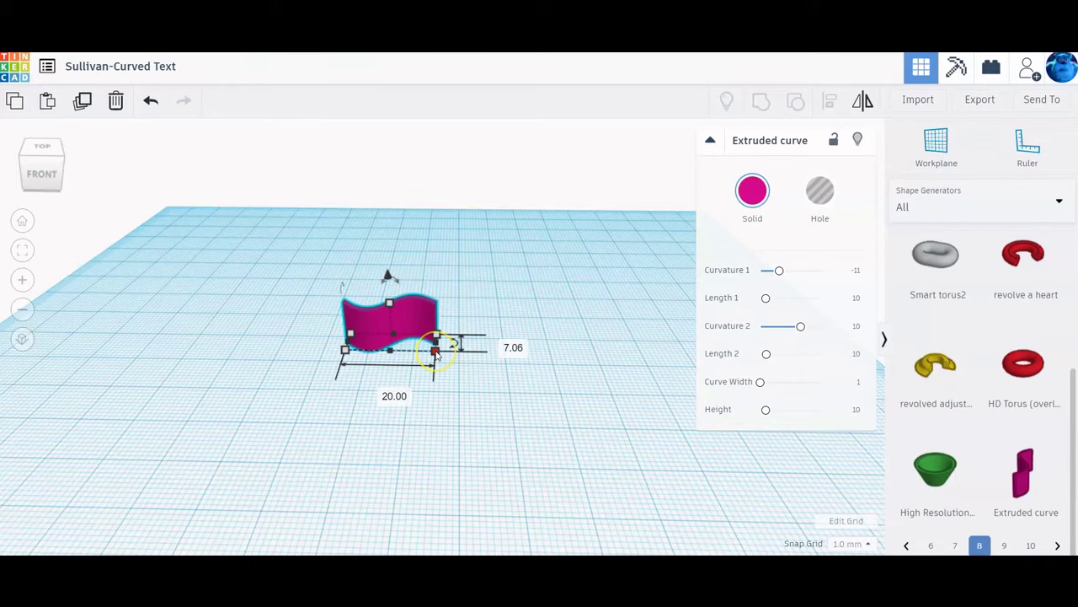
pyautogui.keyDown('shift'); pyautogui.moveTo(435, 350); pyautogui.dragTo(565, 423); pyautogui.keyUp('shift')
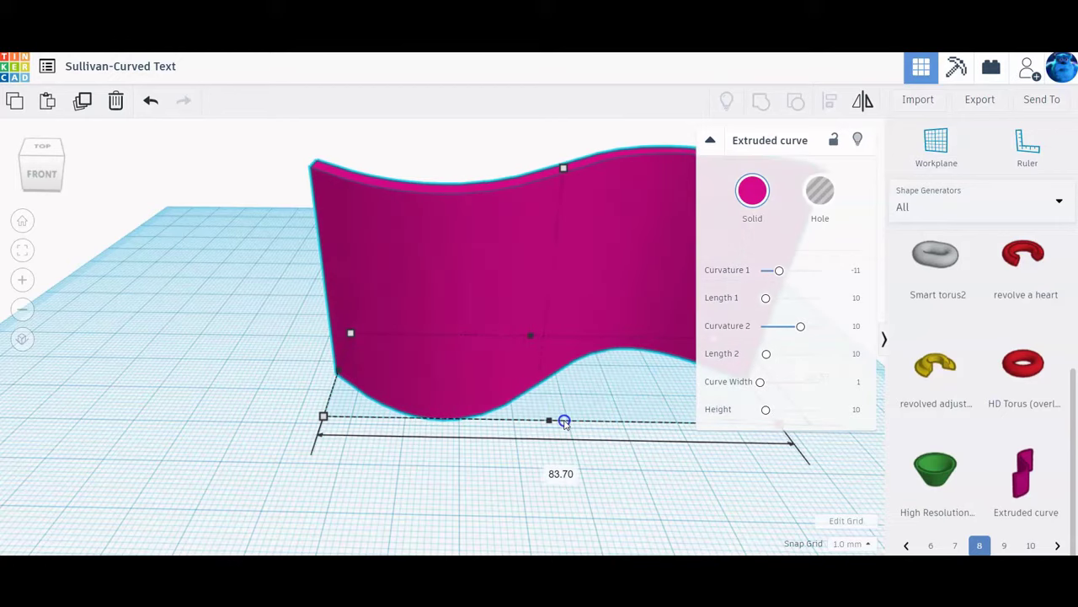
pyautogui.moveTo(505, 321); pyautogui.dragTo(386, 362)
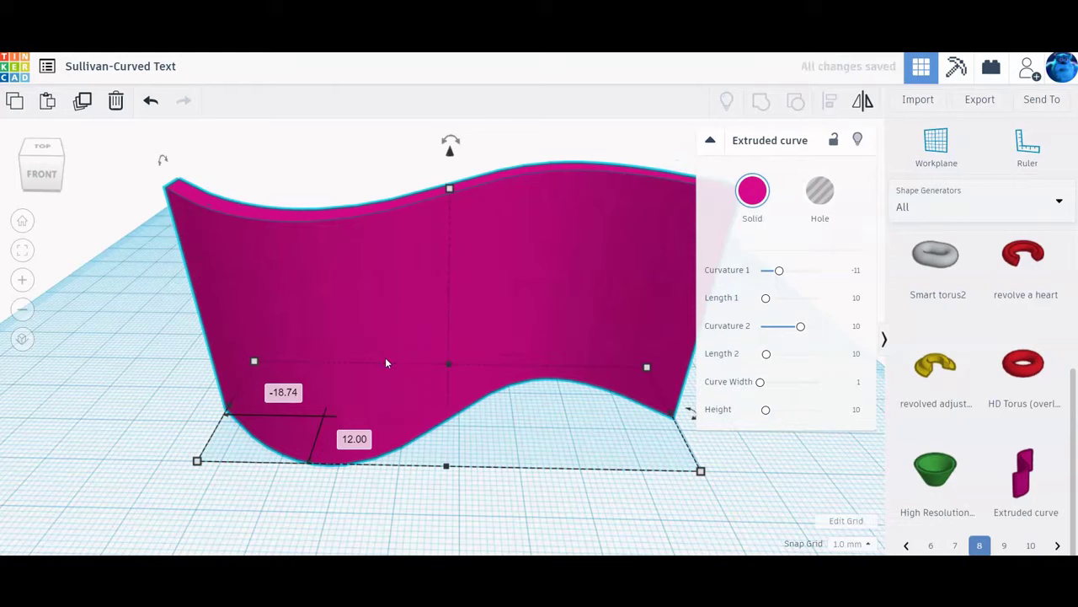
pyautogui.click(368, 354)
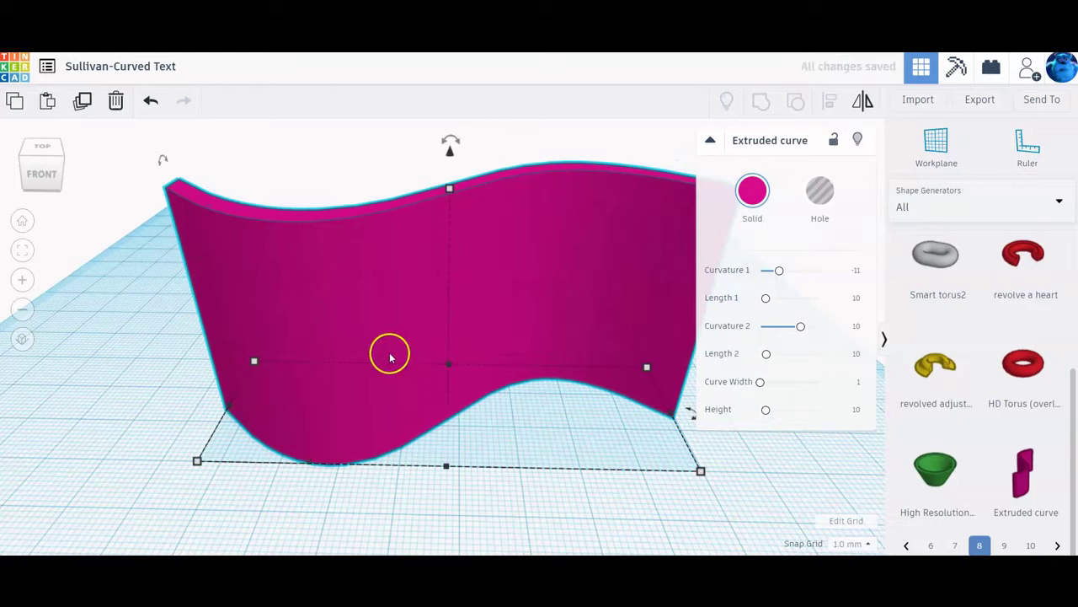
pyautogui.scroll(-4, 503, 340)
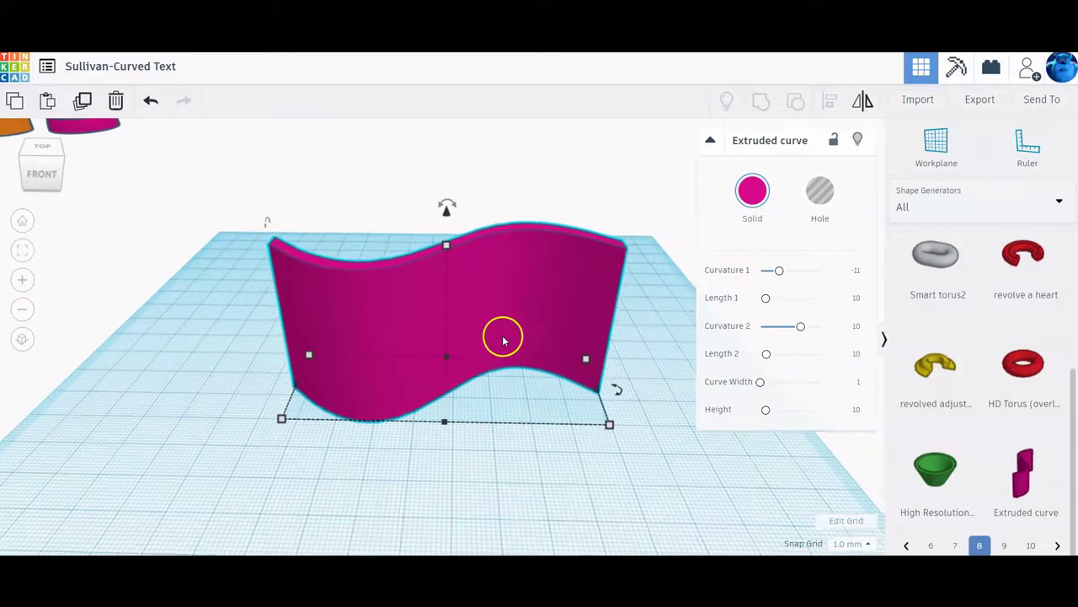
pyautogui.scroll(-2, 492, 348)
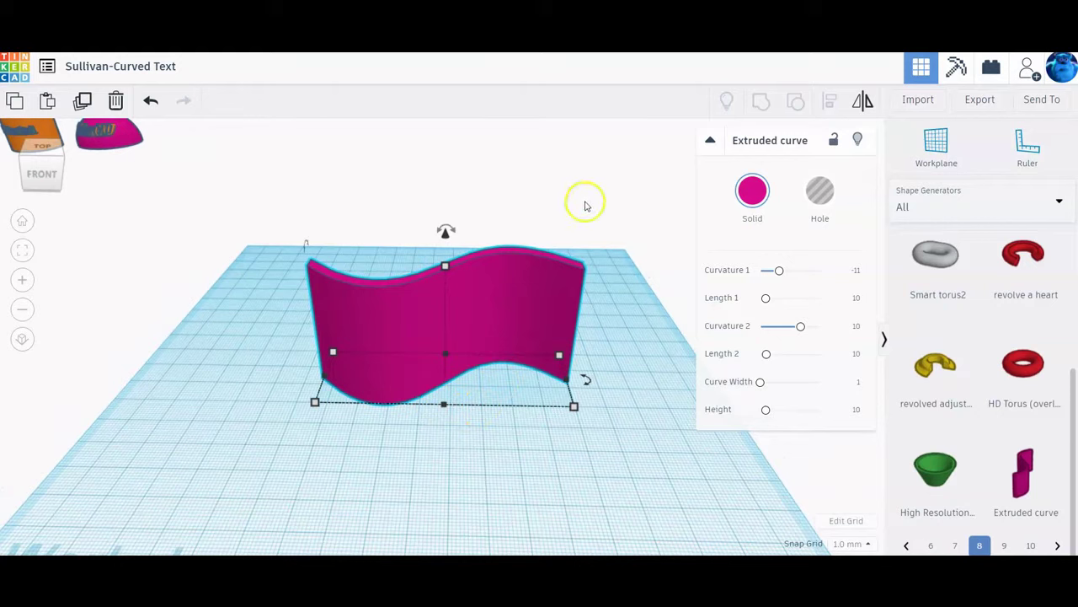
# Place a Text shape from the Text and numbers collection on the workplane in front of the extruded curve.
pyautogui.click(989, 208)
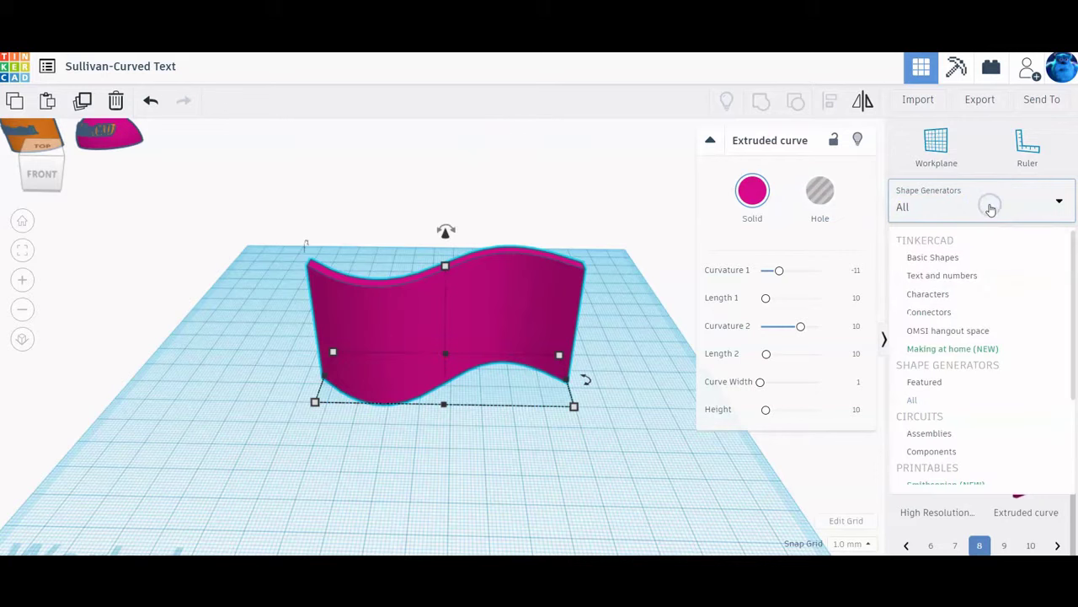
pyautogui.click(934, 278)
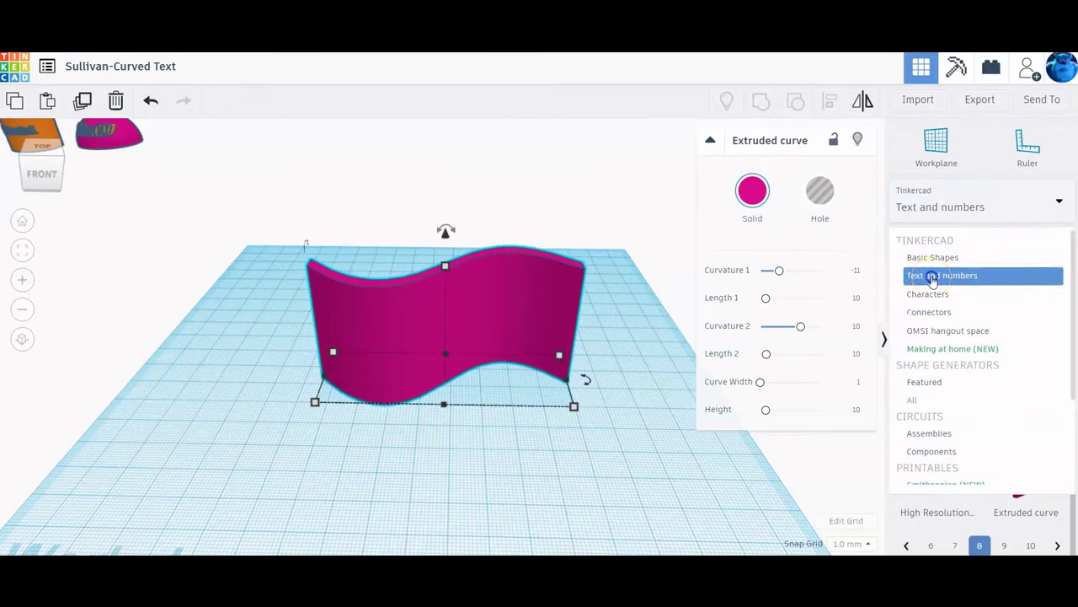
pyautogui.scroll(10, 973, 336)
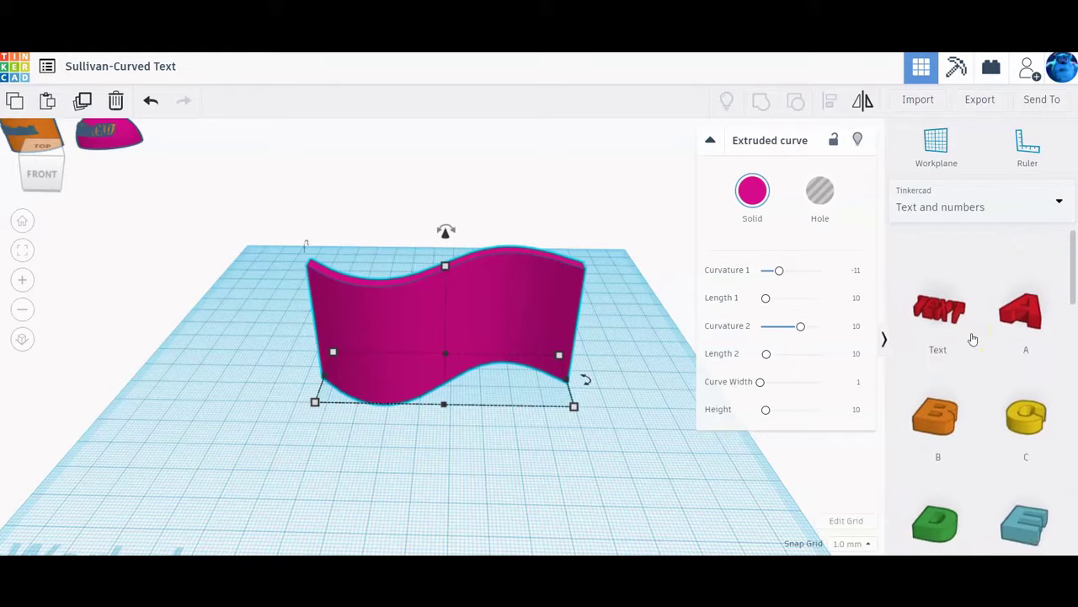
pyautogui.moveTo(929, 274); pyautogui.dragTo(423, 489)
# Change the wording of the new text shape to "TinkerCAD".
pyautogui.click(784, 271)
pyautogui.press('BackSpace')
pyautogui.press('BackSpace')
pyautogui.press('BackSpace')
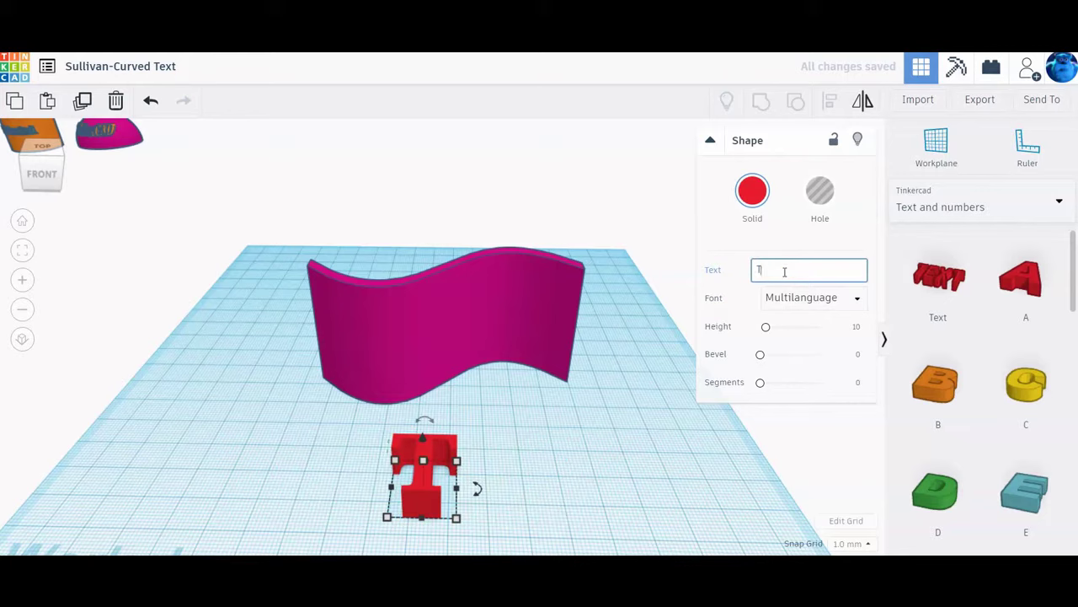
pyautogui.write('inker')
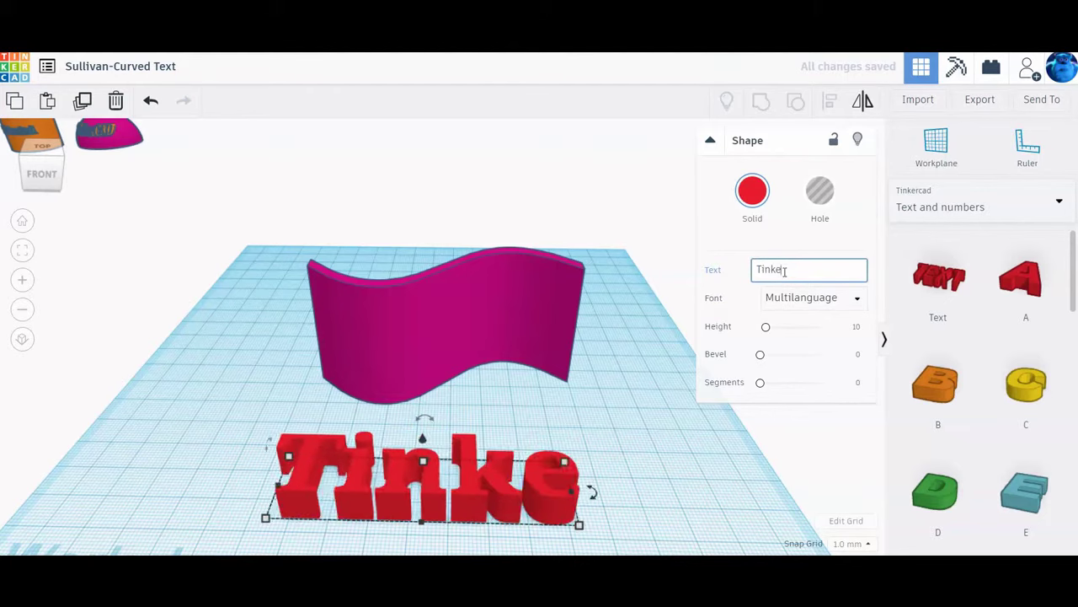
pyautogui.write('CAD')
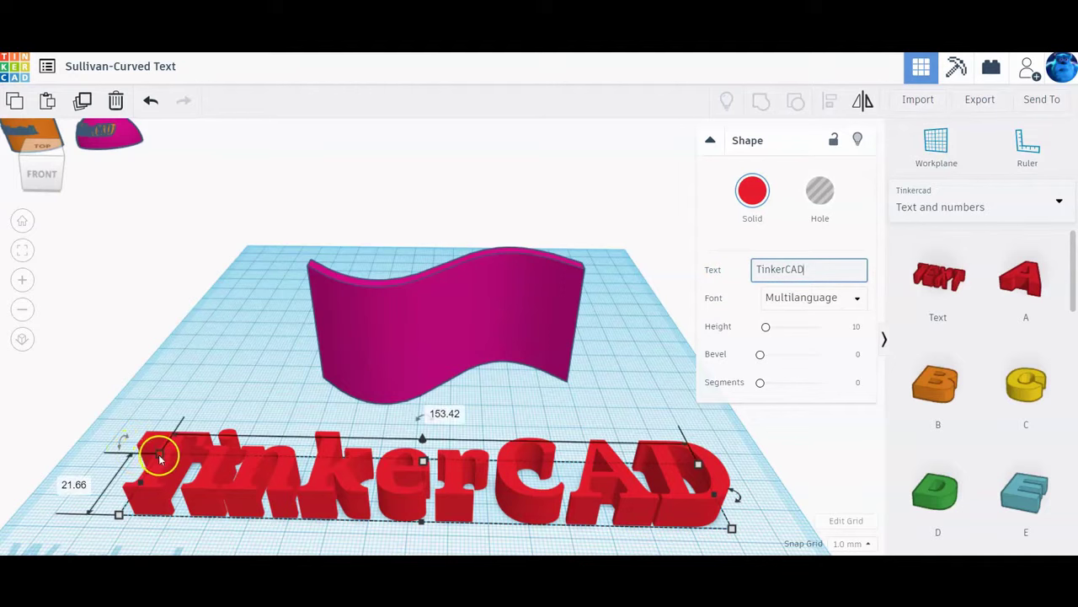
# Shrink the TinkerCAD text to slightly narrower than the extruded curve and centre it in front of the curve.
pyautogui.moveTo(119, 517); pyautogui.dragTo(395, 490)
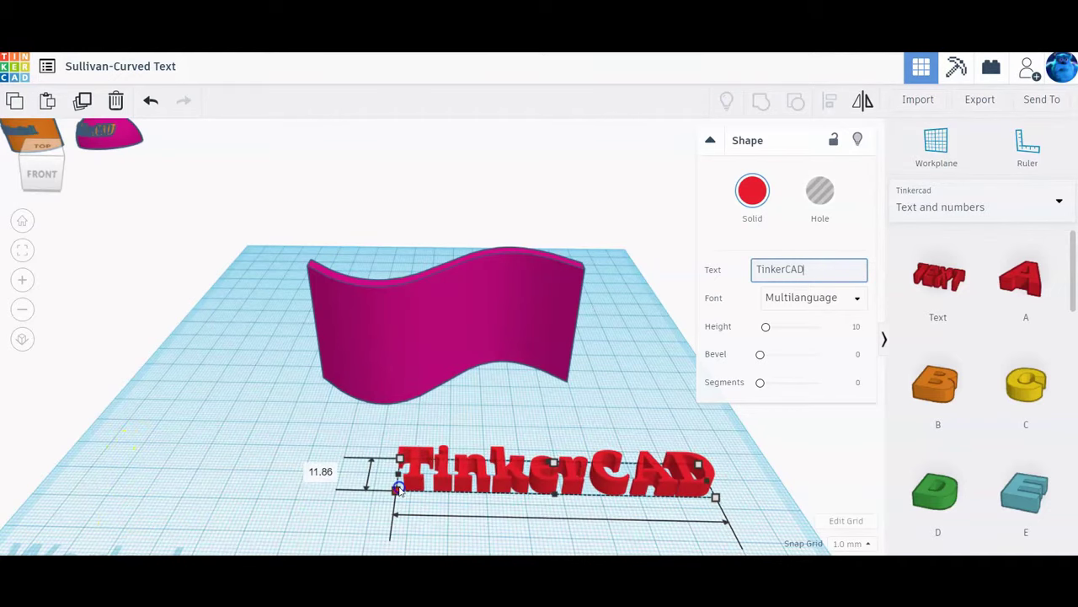
pyautogui.moveTo(505, 474); pyautogui.dragTo(405, 480)
pyautogui.moveTo(295, 487); pyautogui.dragTo(361, 475)
pyautogui.moveTo(441, 467); pyautogui.dragTo(393, 480)
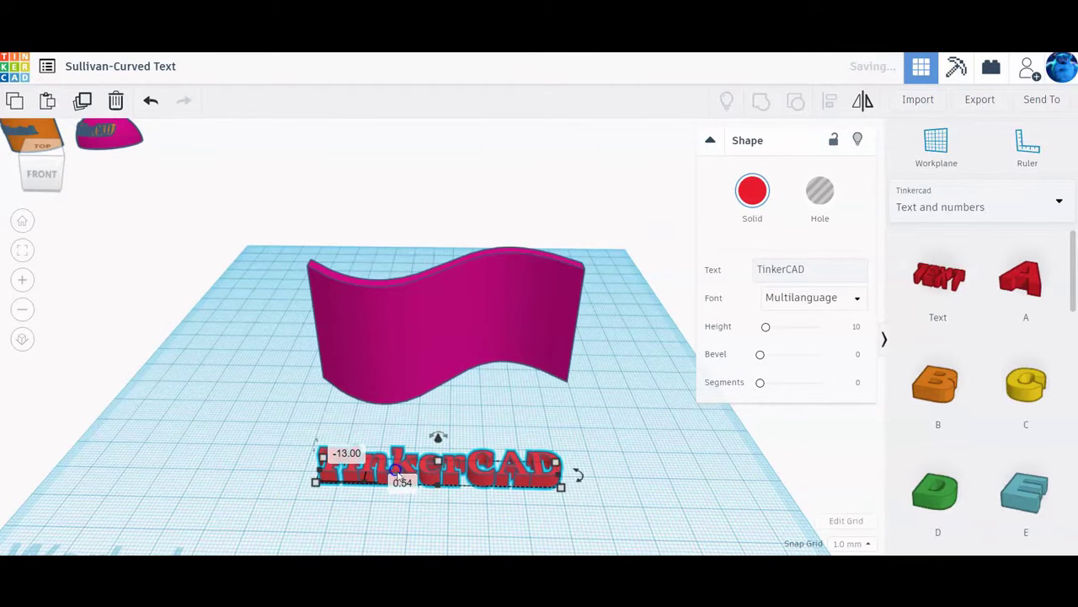
# Rotate the TinkerCAD text upright to face forward and raise it 22 mm above the workplane.
pyautogui.moveTo(359, 513); pyautogui.dragTo(563, 416, button='right')
pyautogui.scroll(5, 563, 415)
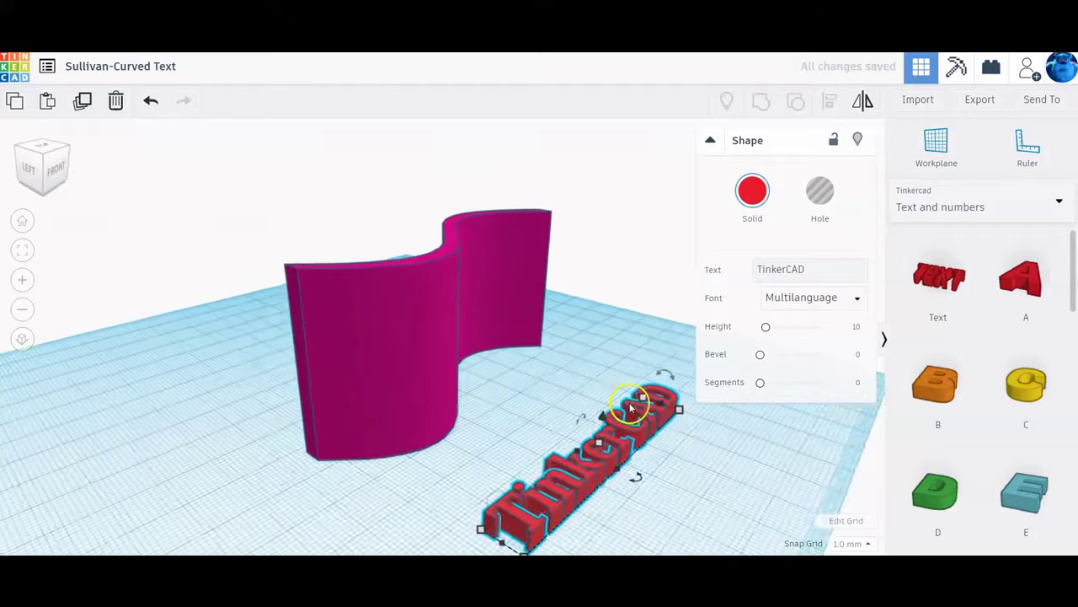
pyautogui.click(22, 250)
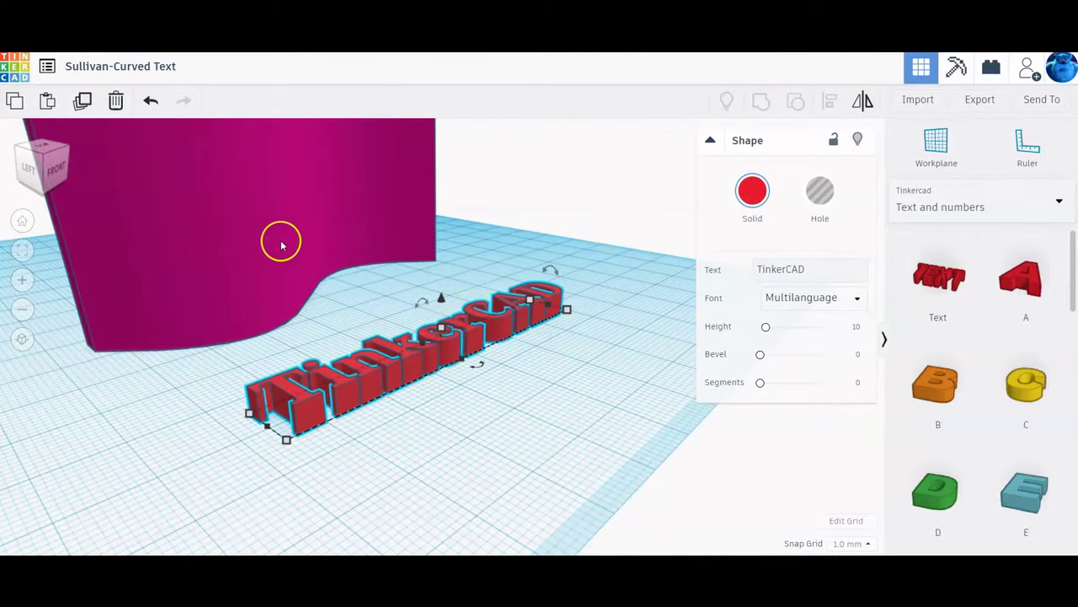
pyautogui.moveTo(552, 268); pyautogui.dragTo(570, 306)
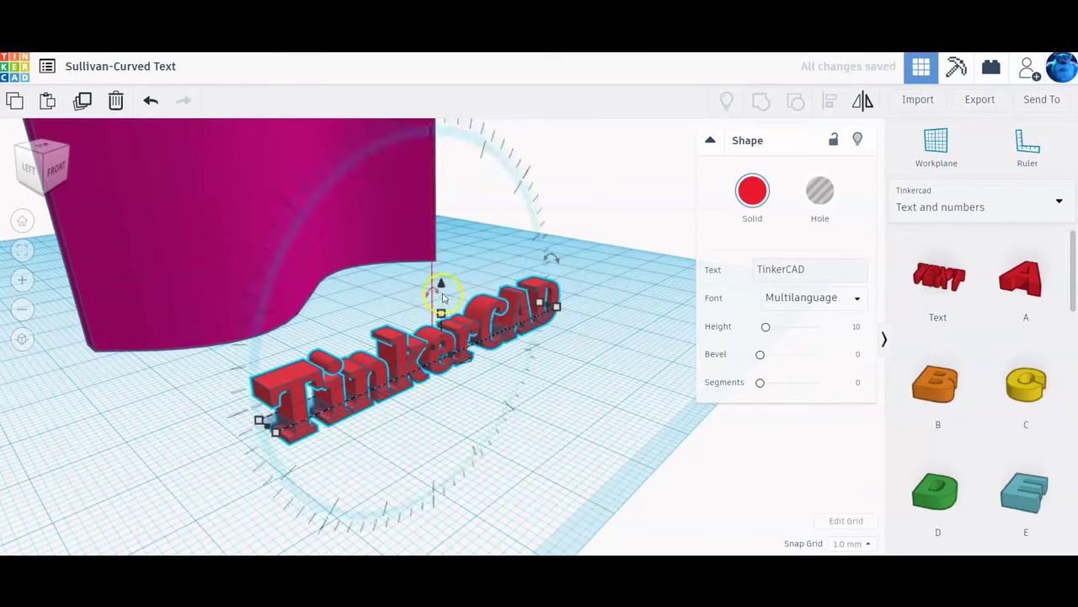
pyautogui.moveTo(441, 287); pyautogui.dragTo(396, 123)
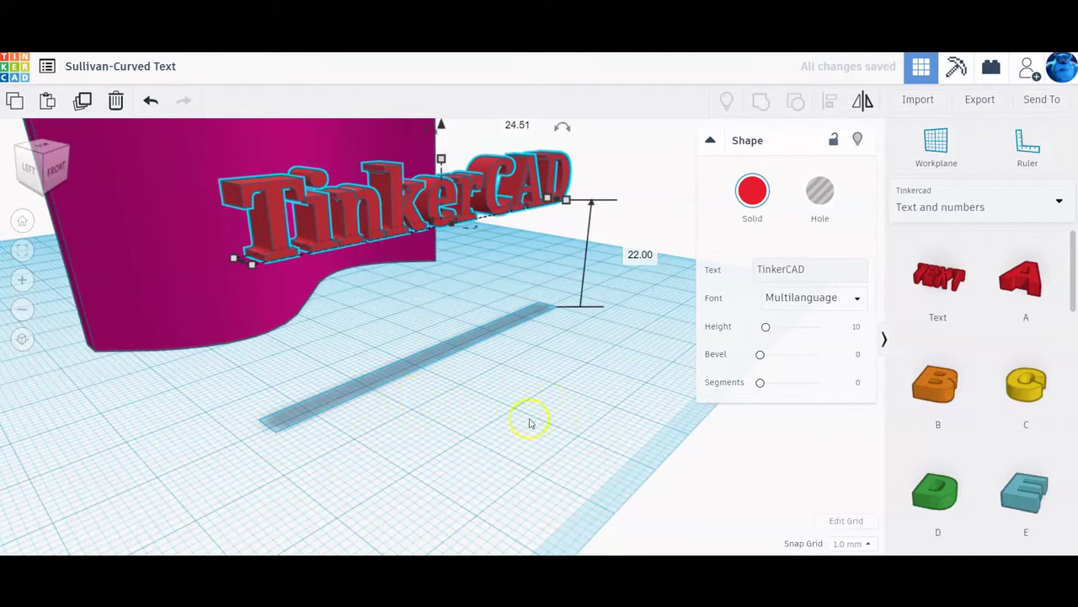
# Stretch the depth of the TinkerCAD text so the letters pass through the extruded curve and extend well beyond both faces.
pyautogui.click(22, 252)
pyautogui.moveTo(518, 324); pyautogui.dragTo(380, 360, button='right')
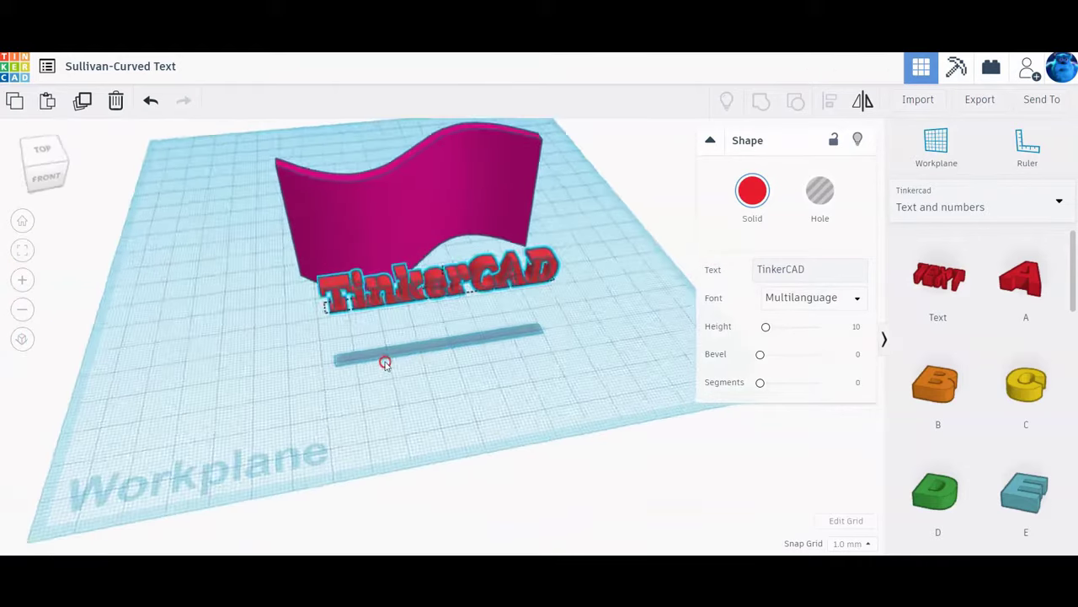
pyautogui.moveTo(435, 291)
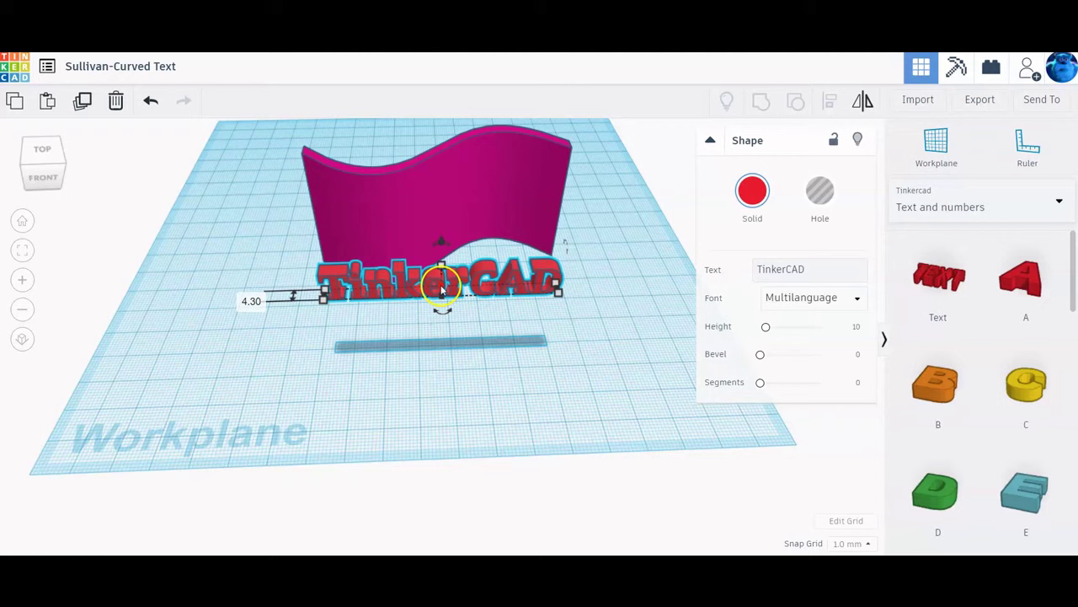
pyautogui.click(441, 286)
pyautogui.click(436, 288)
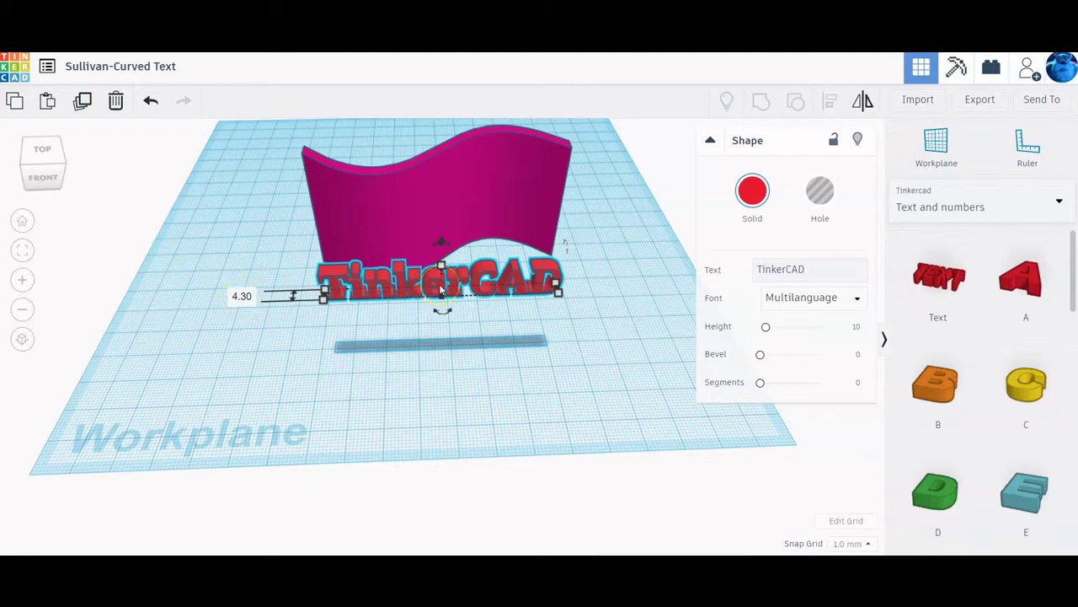
pyautogui.moveTo(440, 266); pyautogui.dragTo(420, 118)
pyautogui.moveTo(269, 312); pyautogui.dragTo(297, 285, button='right')
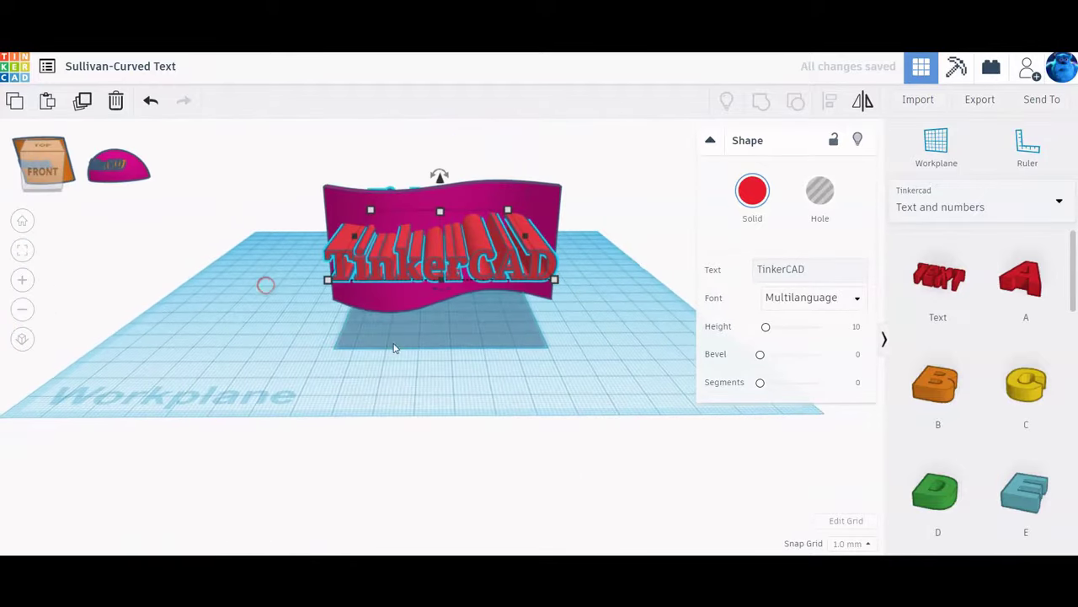
# Centre the TinkerCAD text and the extruded curve on each other in both width and depth.
pyautogui.keyDown('shift'); pyautogui.click(499, 195); pyautogui.keyUp('shift')
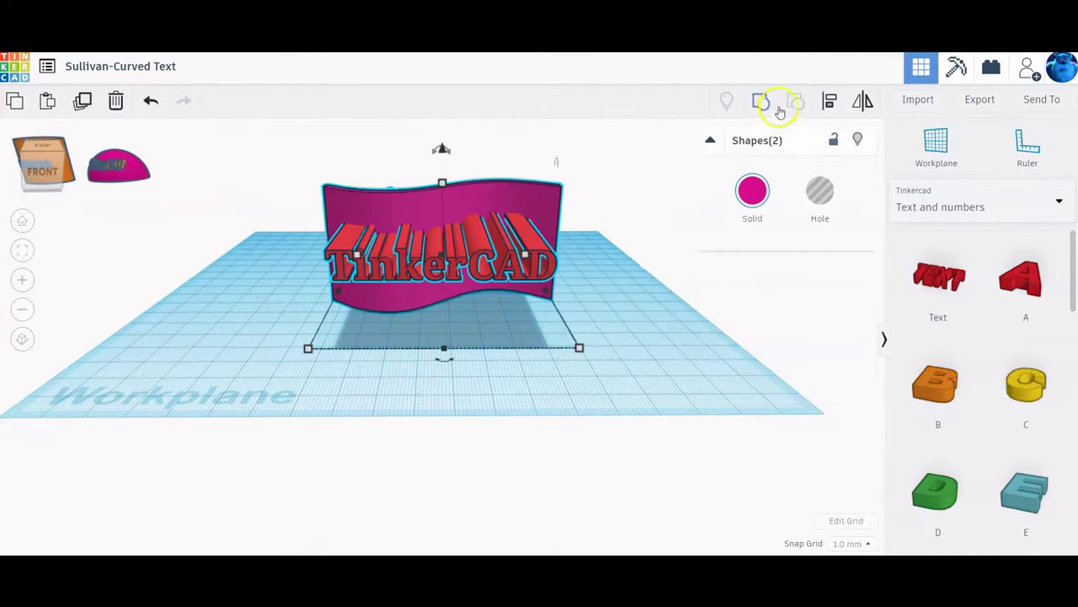
pyautogui.click(830, 101)
pyautogui.click(444, 362)
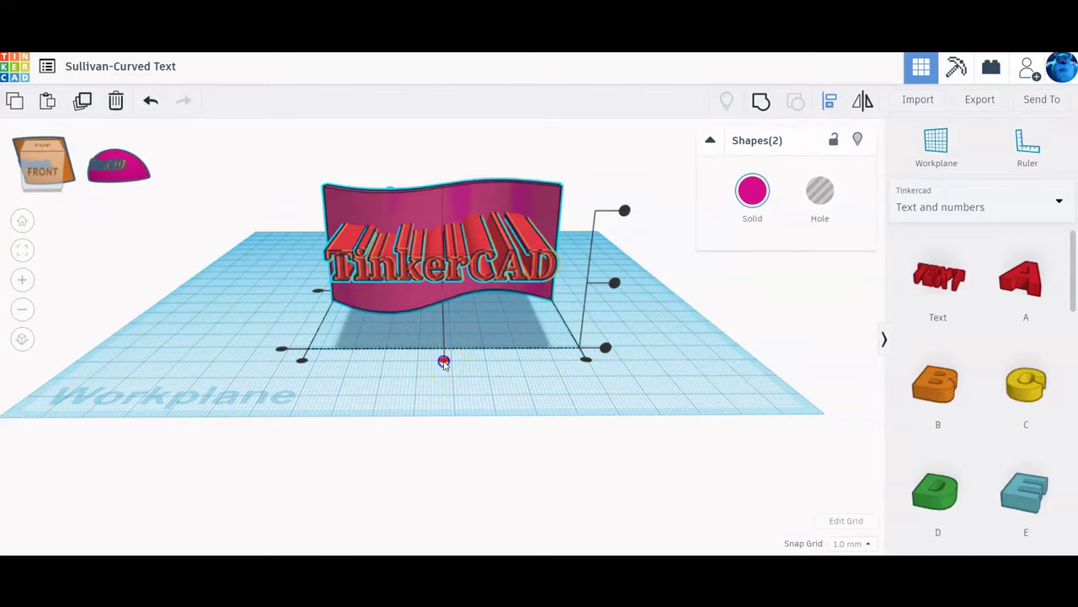
pyautogui.click(319, 291)
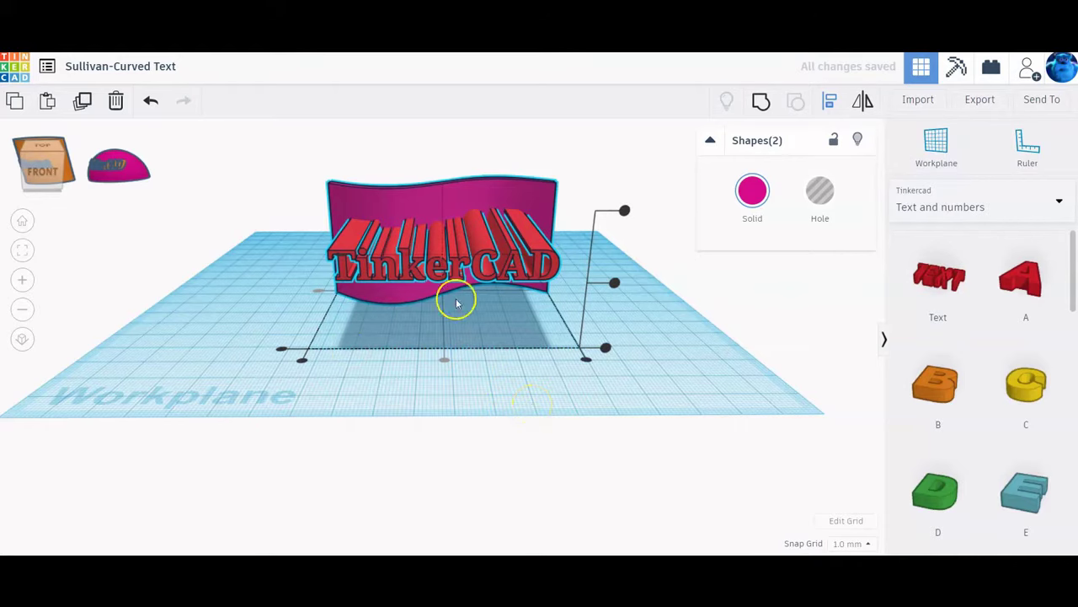
pyautogui.click(494, 390)
# Place a solid Box from the Basic Shapes collection beside the text and colour it yellow.
pyautogui.moveTo(494, 370)
pyautogui.mouseDown(button='right')
pyautogui.moveTo(483, 388)
pyautogui.moveTo(491, 364)
pyautogui.mouseUp(button='right')
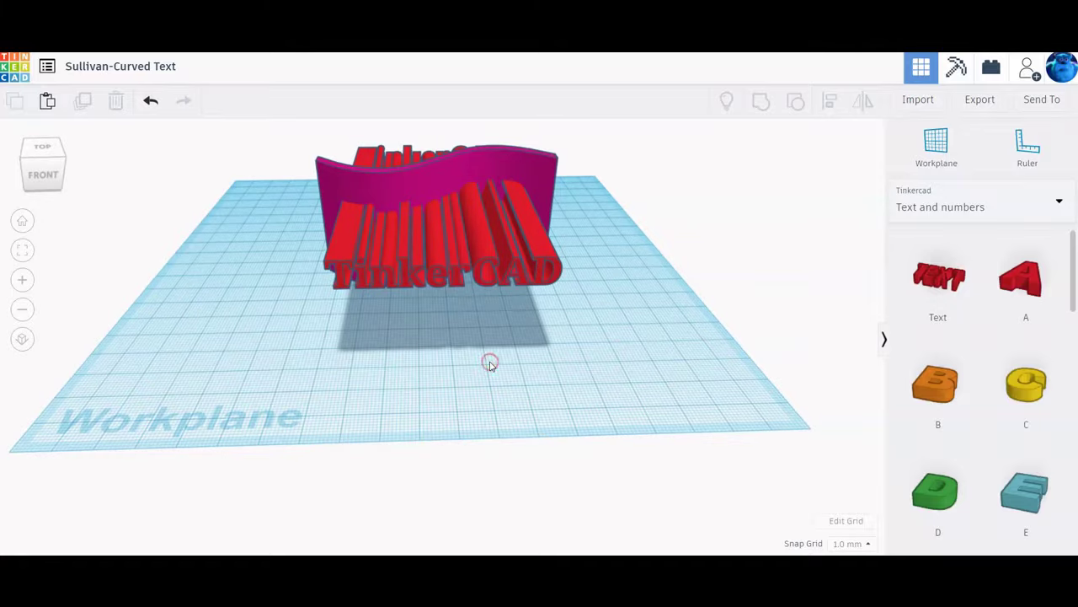
pyautogui.click(986, 207)
pyautogui.click(957, 261)
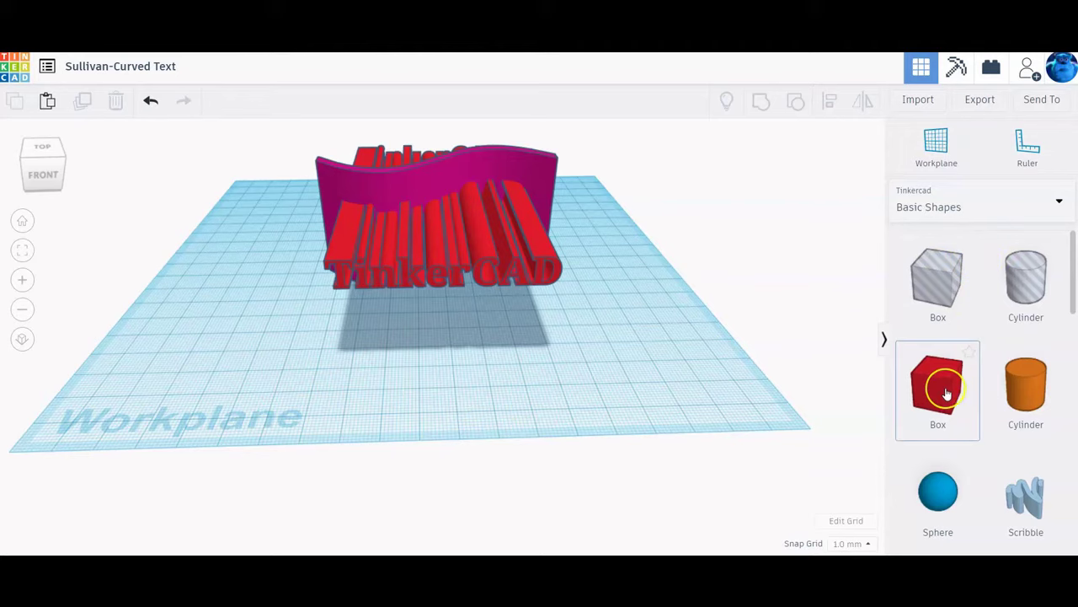
pyautogui.moveTo(861, 392); pyautogui.dragTo(221, 325)
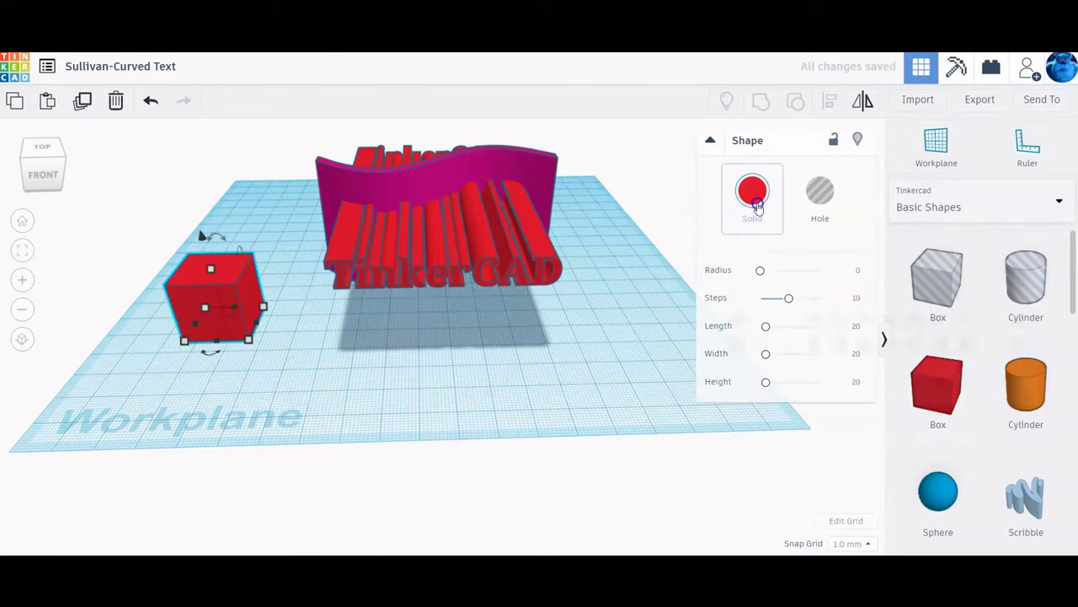
pyautogui.click(752, 190)
pyautogui.click(787, 321)
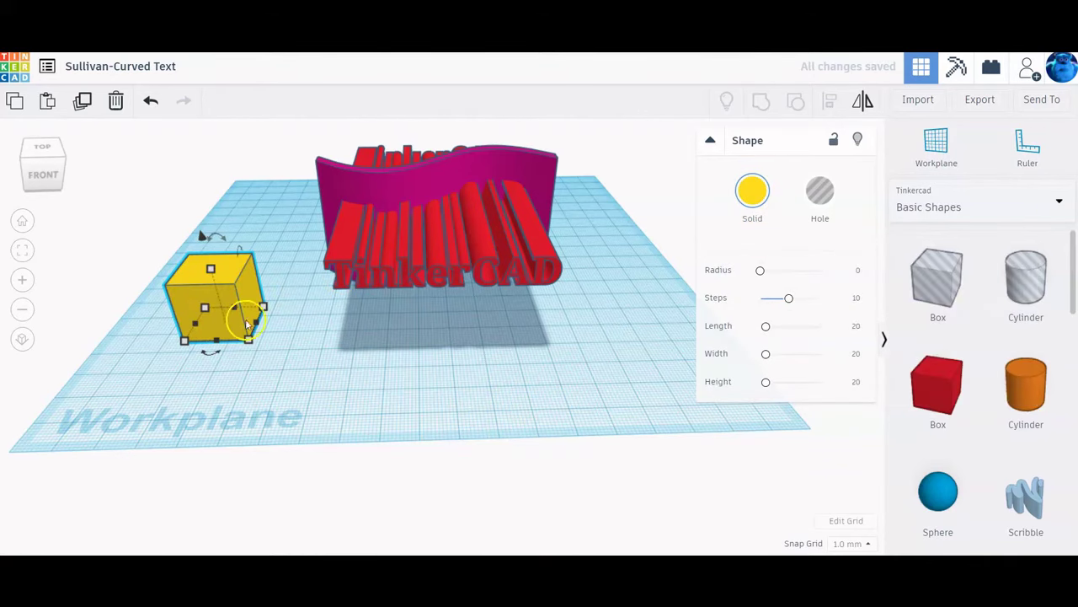
# Lengthen the yellow box to 154 mm along the text's width and extend its depth to span most of the stretched letters.
pyautogui.moveTo(259, 309); pyautogui.dragTo(646, 301)
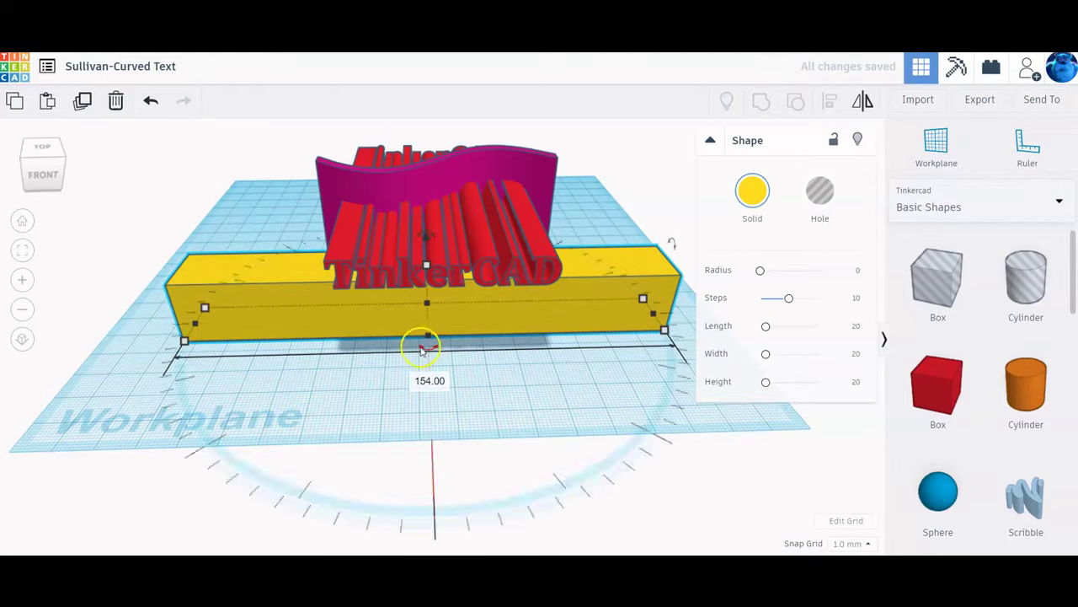
pyautogui.moveTo(402, 332); pyautogui.dragTo(674, 345, button='right')
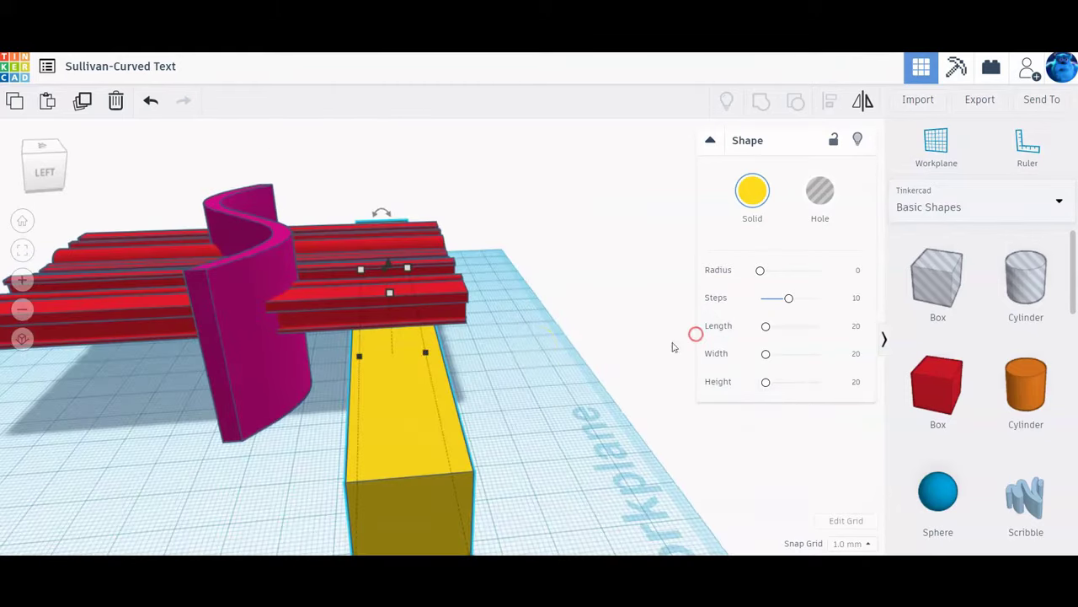
pyautogui.moveTo(337, 358); pyautogui.dragTo(119, 354)
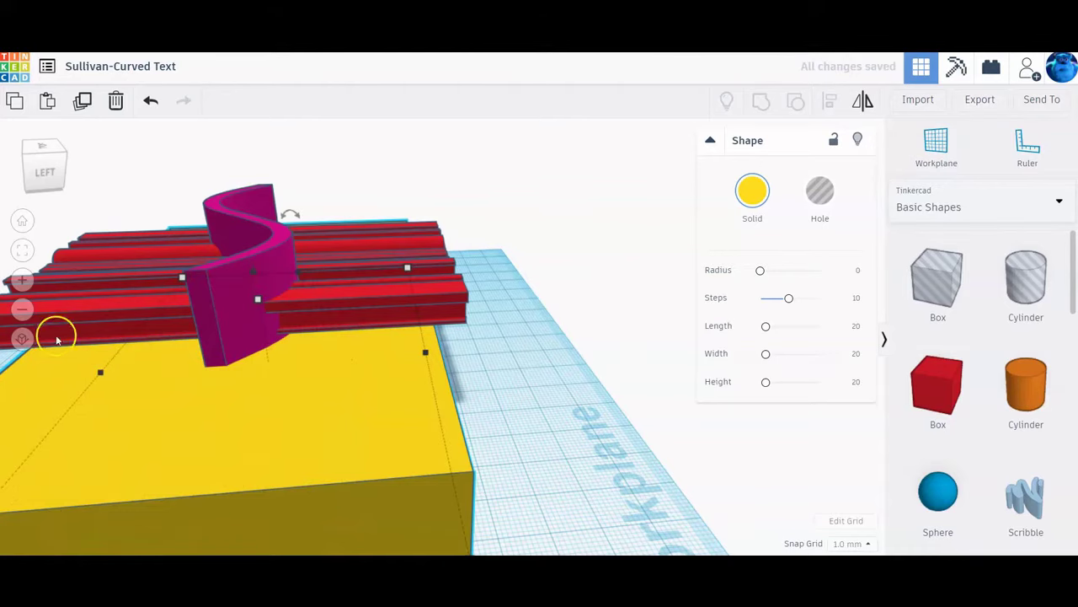
# Raise the yellow box's height to 34 mm so it covers the letters but leaves the curve's upper edge protruding.
pyautogui.click(23, 251)
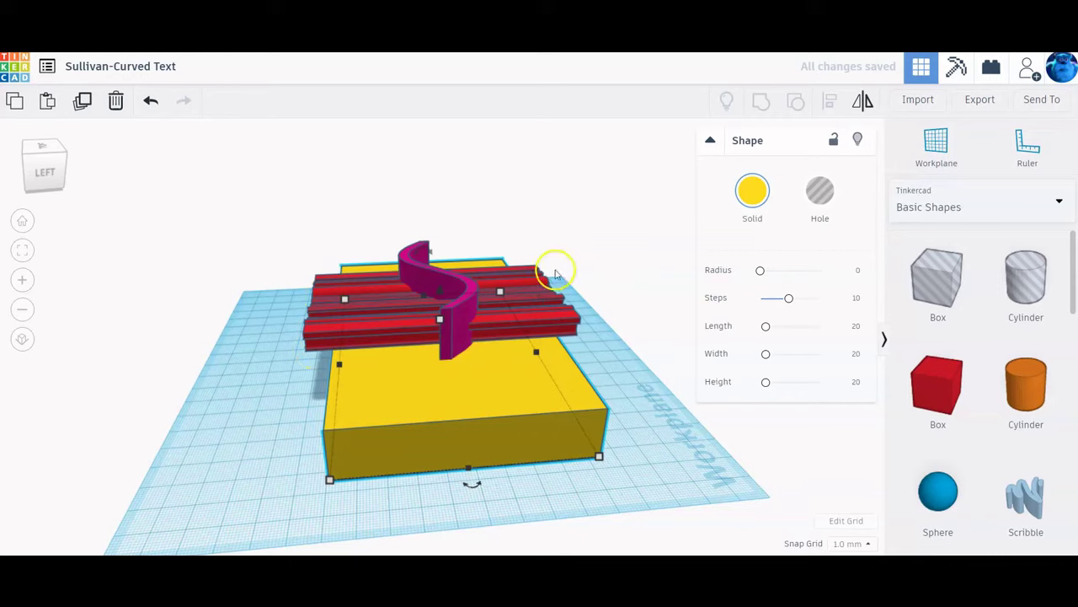
pyautogui.moveTo(653, 393); pyautogui.dragTo(368, 387, button='right')
pyautogui.click(442, 323)
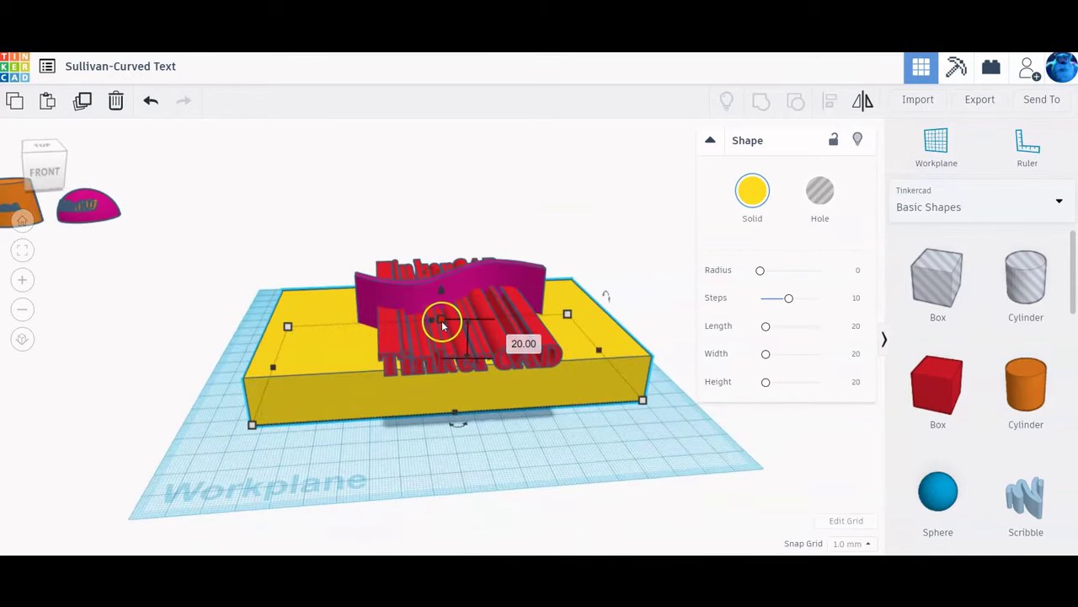
pyautogui.moveTo(442, 323); pyautogui.dragTo(437, 293)
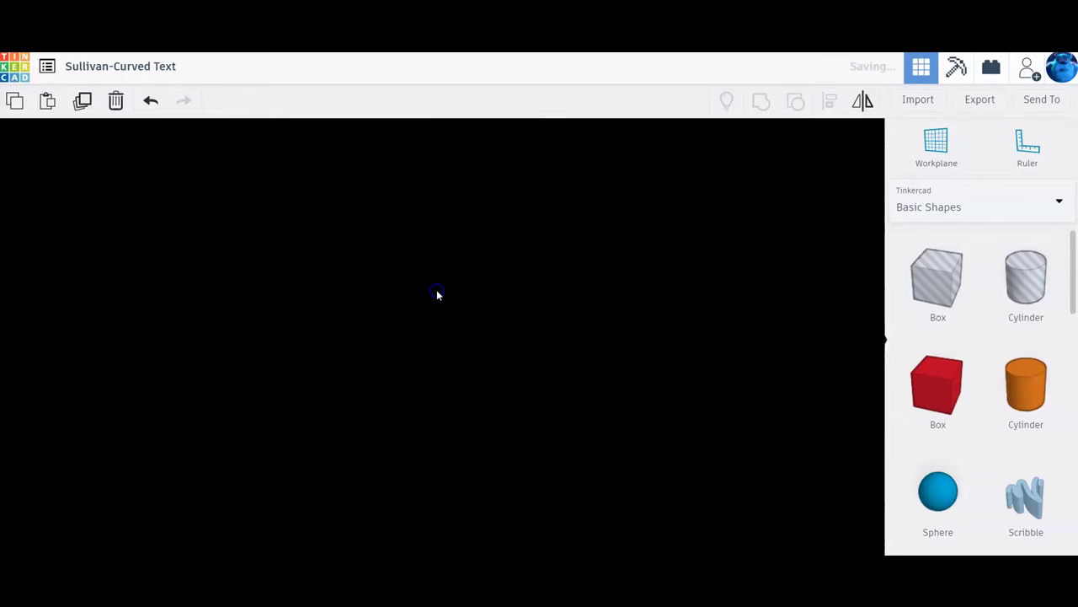
pyautogui.click(406, 366)
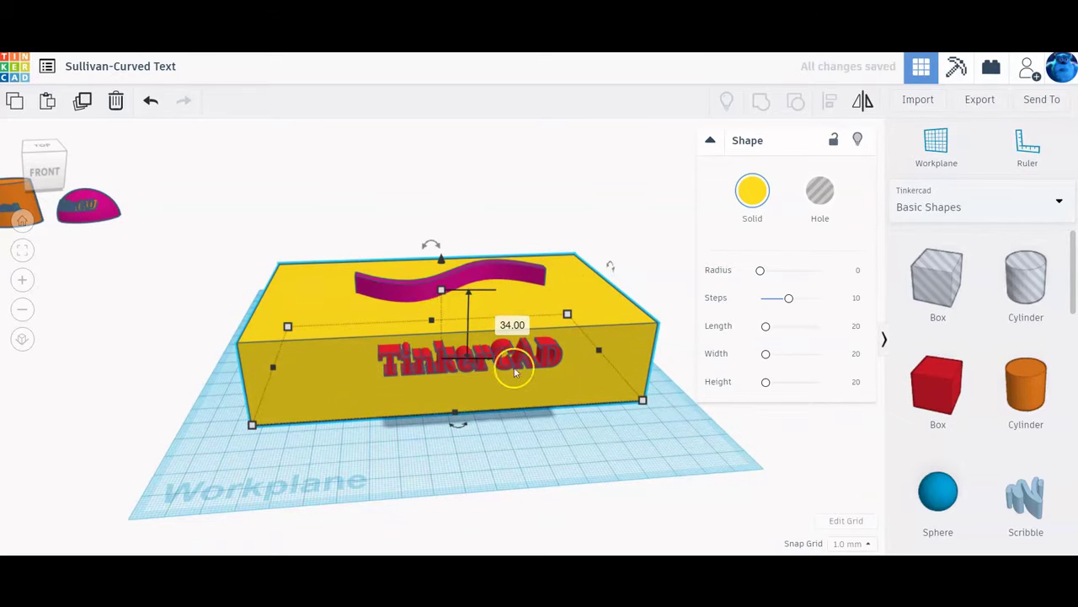
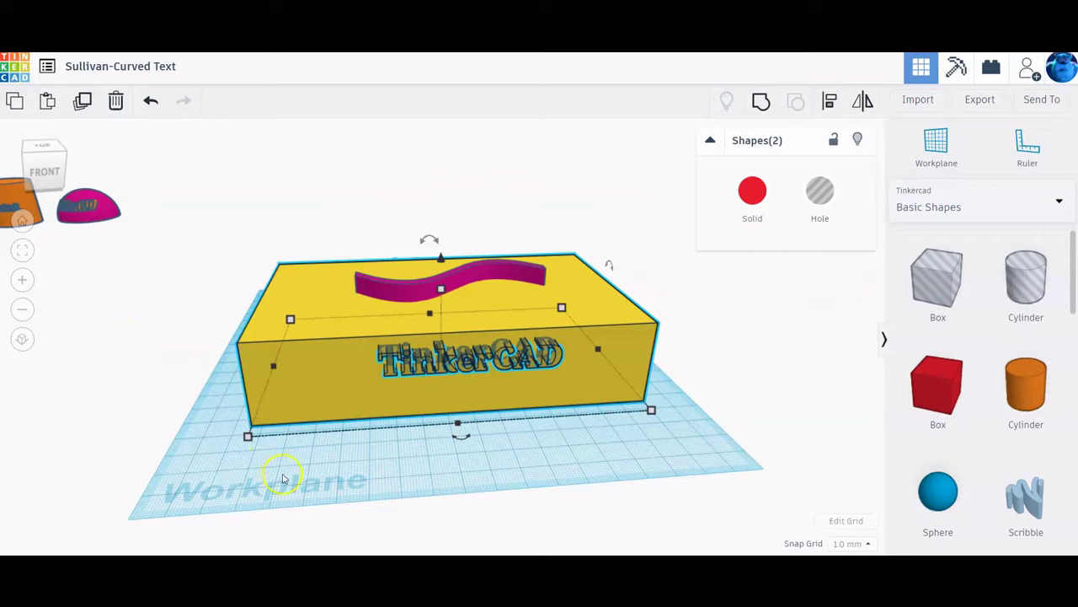
pyautogui.moveTo(299, 469); pyautogui.dragTo(311, 421)
pyautogui.moveTo(416, 385); pyautogui.dragTo(602, 326)
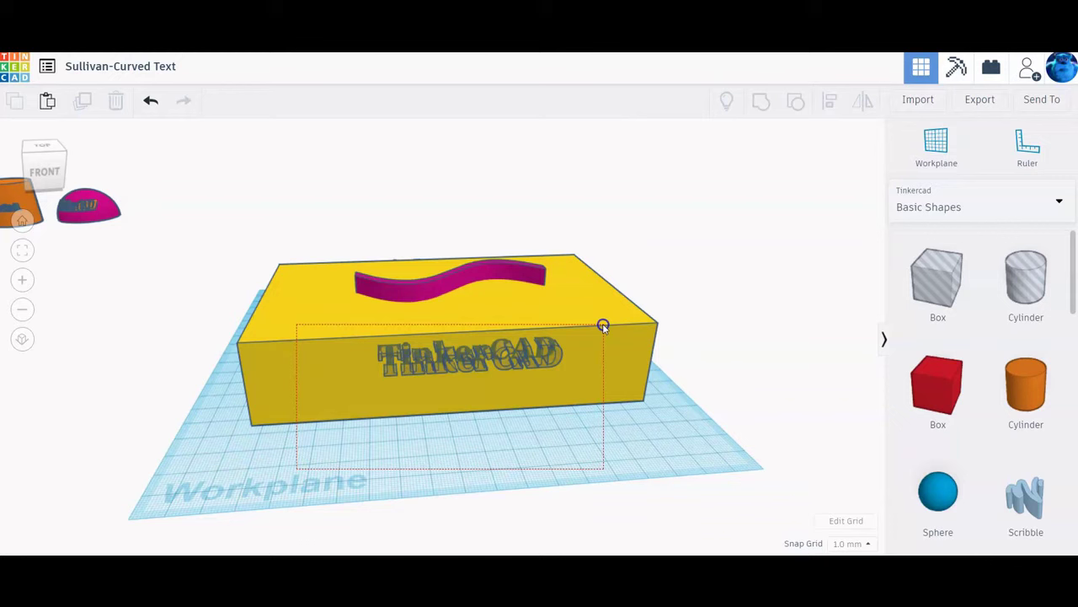
pyautogui.moveTo(604, 327); pyautogui.dragTo(603, 327)
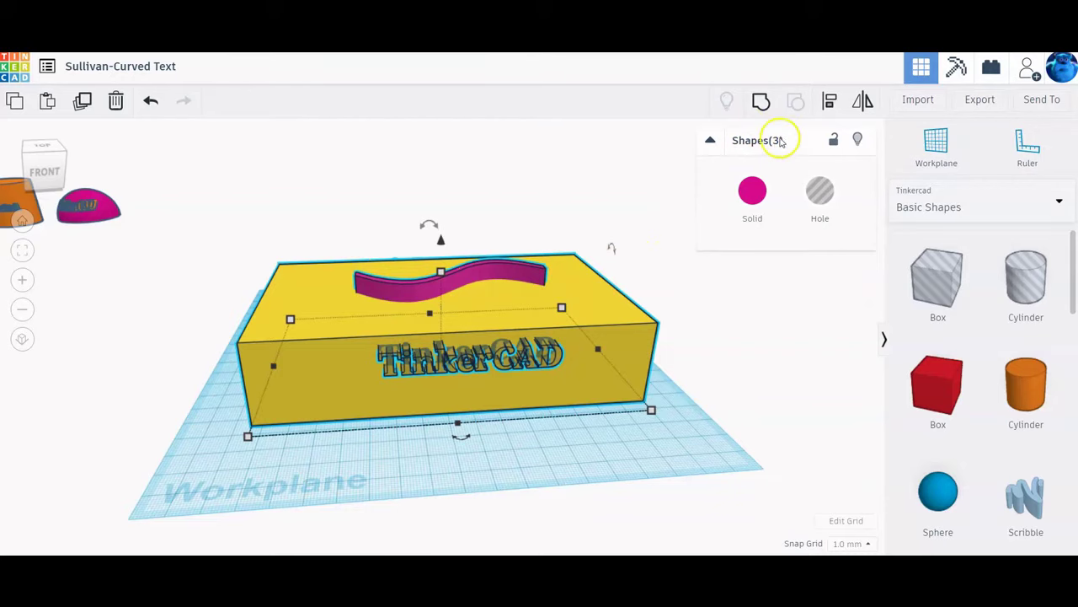
pyautogui.click(471, 453)
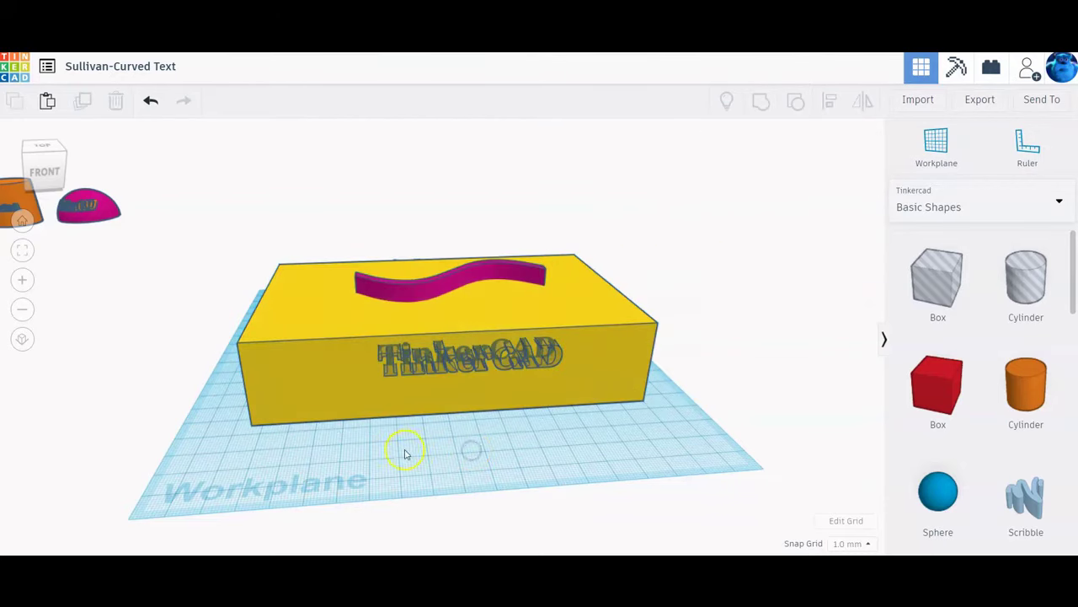
# Select the yellow box, the TinkerCAD hole text and the wavy curve, and align their centres in width and depth.
pyautogui.moveTo(407, 450); pyautogui.dragTo(599, 447, button='right')
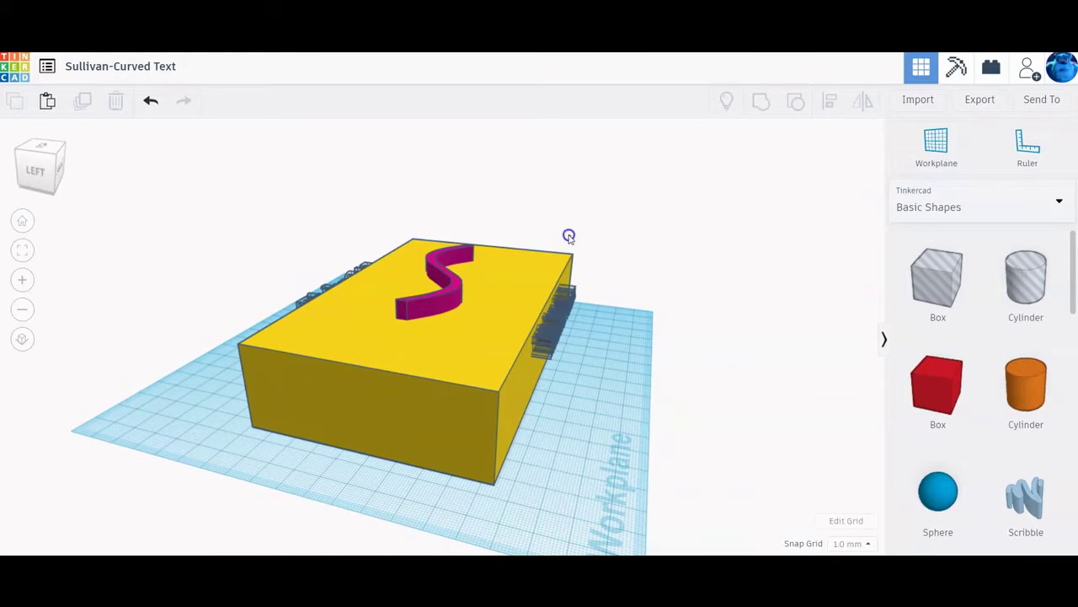
pyautogui.moveTo(540, 359); pyautogui.dragTo(523, 419)
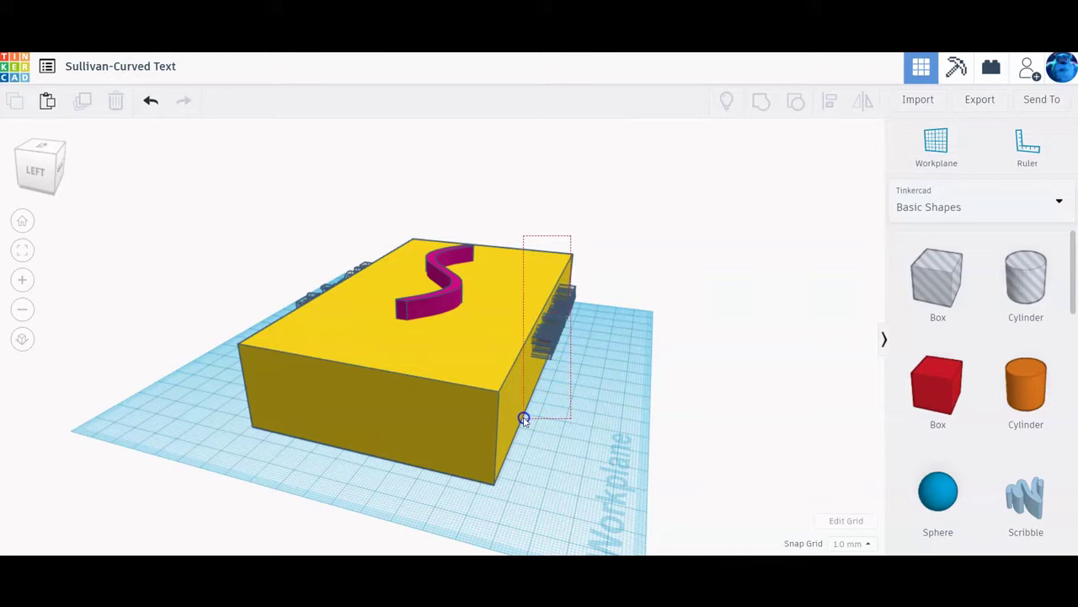
pyautogui.moveTo(523, 419); pyautogui.dragTo(523, 419)
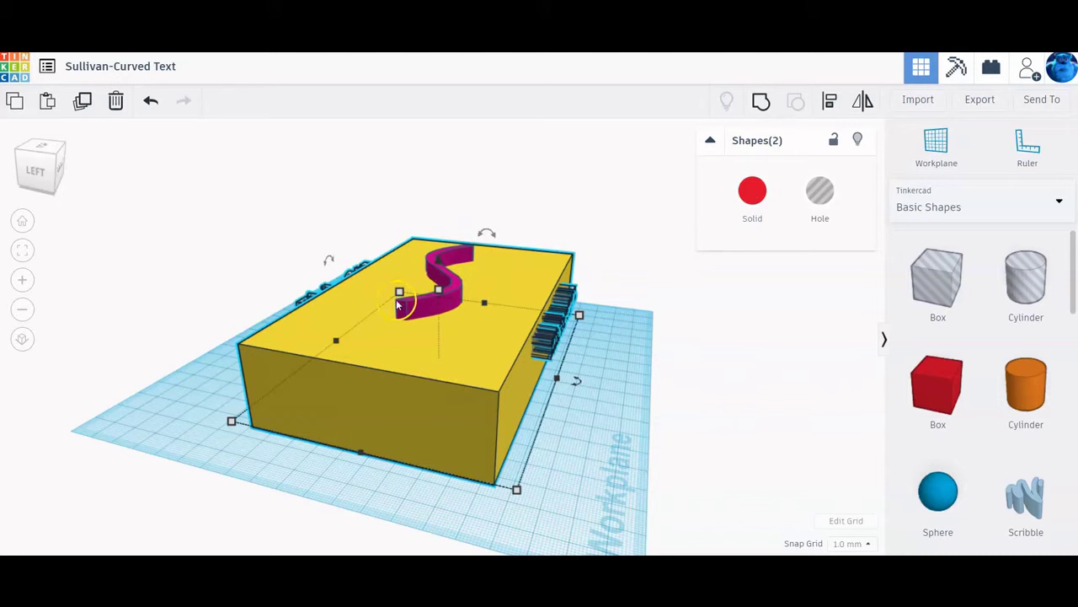
pyautogui.moveTo(646, 380); pyautogui.dragTo(439, 409, button='right')
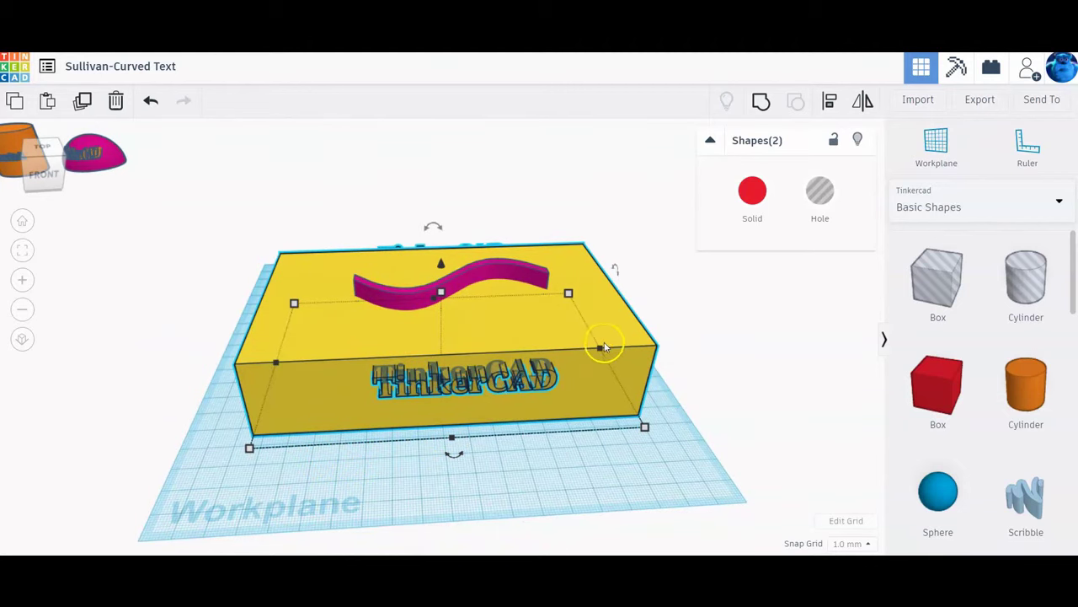
pyautogui.keyDown('shift'); pyautogui.moveTo(304, 459); pyautogui.dragTo(530, 207); pyautogui.keyUp('shift')
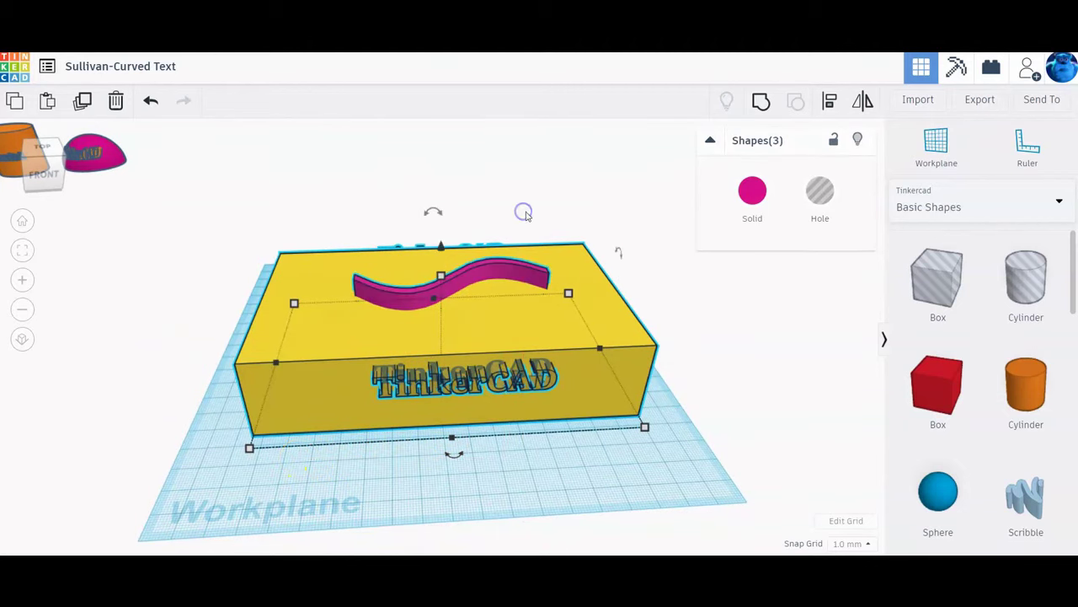
pyautogui.click(830, 100)
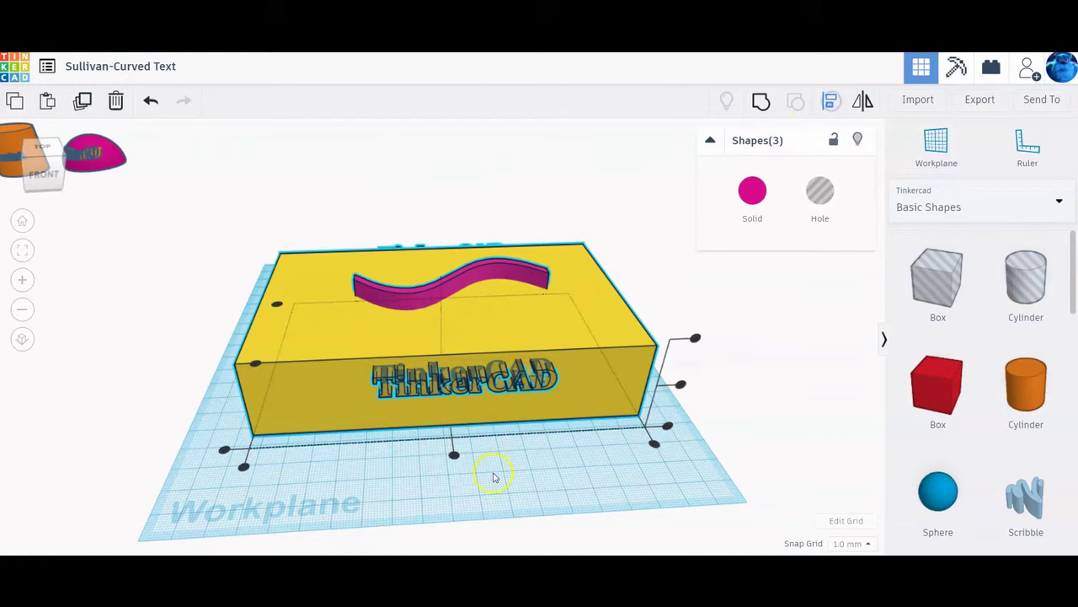
pyautogui.click(454, 455)
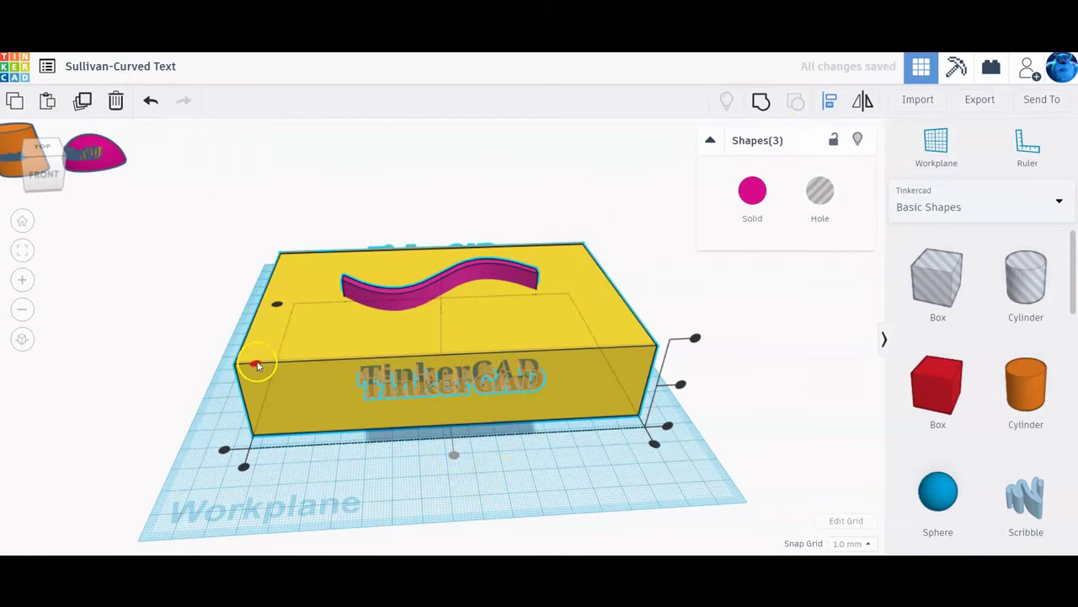
pyautogui.click(256, 363)
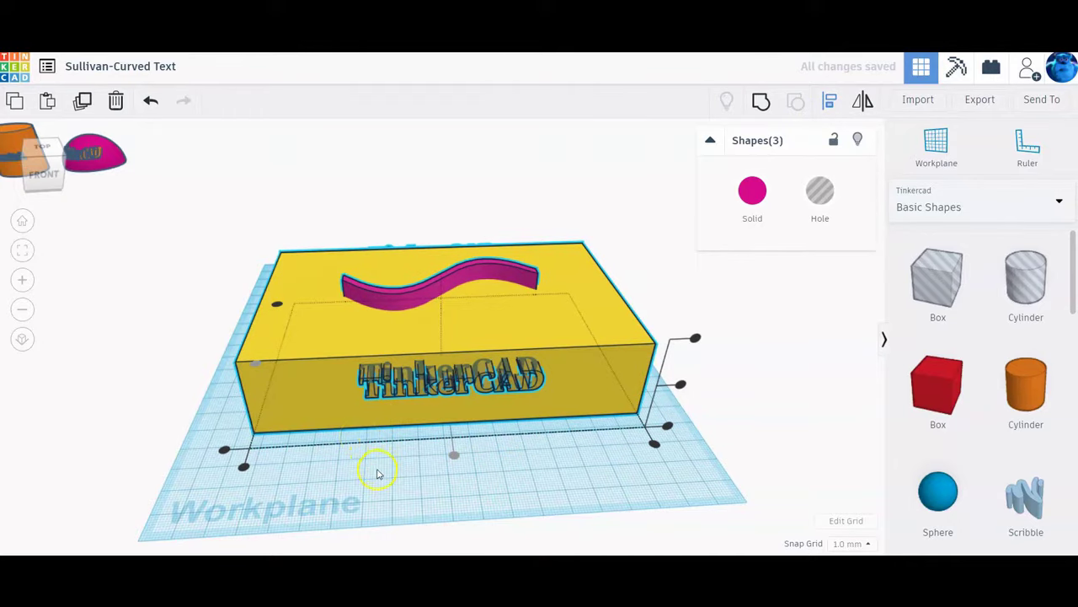
# Group only the yellow box and the TinkerCAD hole text to cut the letters through the box, leaving the curve separate.
pyautogui.click(378, 470)
pyautogui.moveTo(356, 481); pyautogui.dragTo(563, 437, button='right')
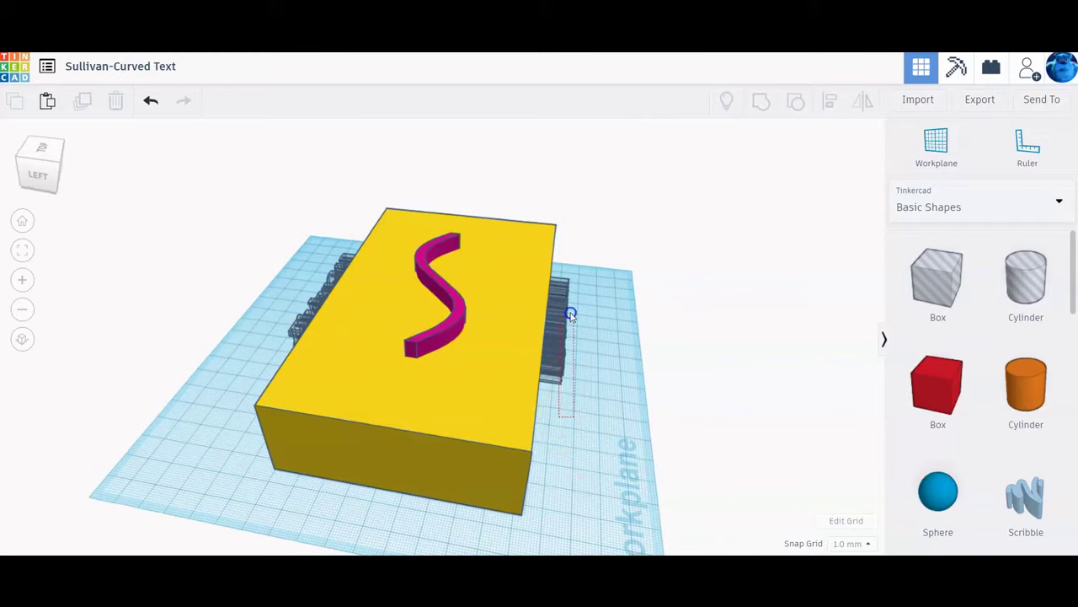
pyautogui.moveTo(570, 314); pyautogui.dragTo(526, 237)
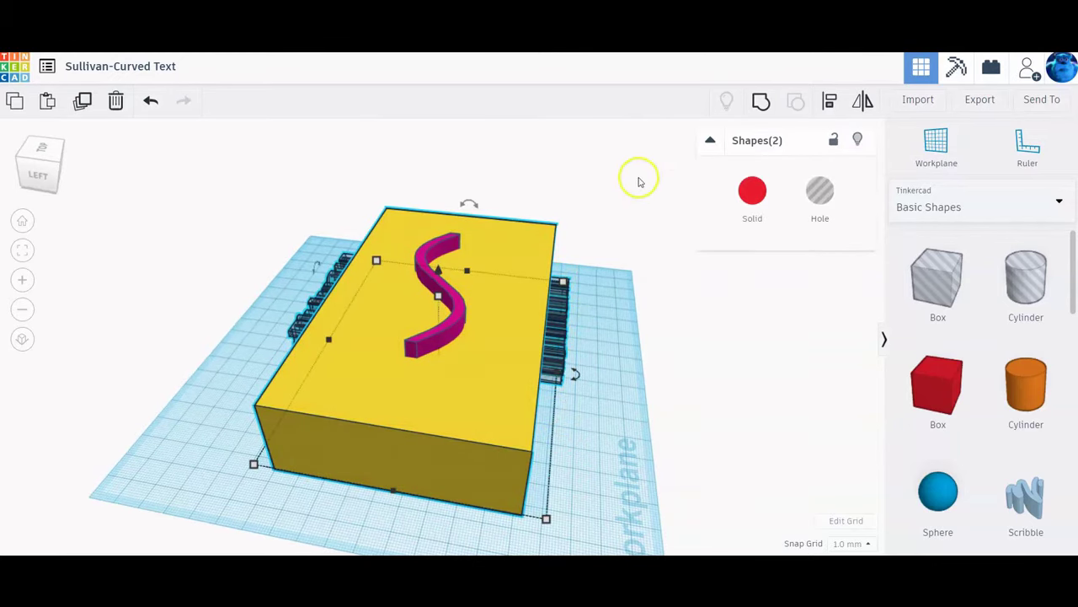
pyautogui.click(763, 103)
pyautogui.moveTo(614, 446); pyautogui.dragTo(378, 399, button='right')
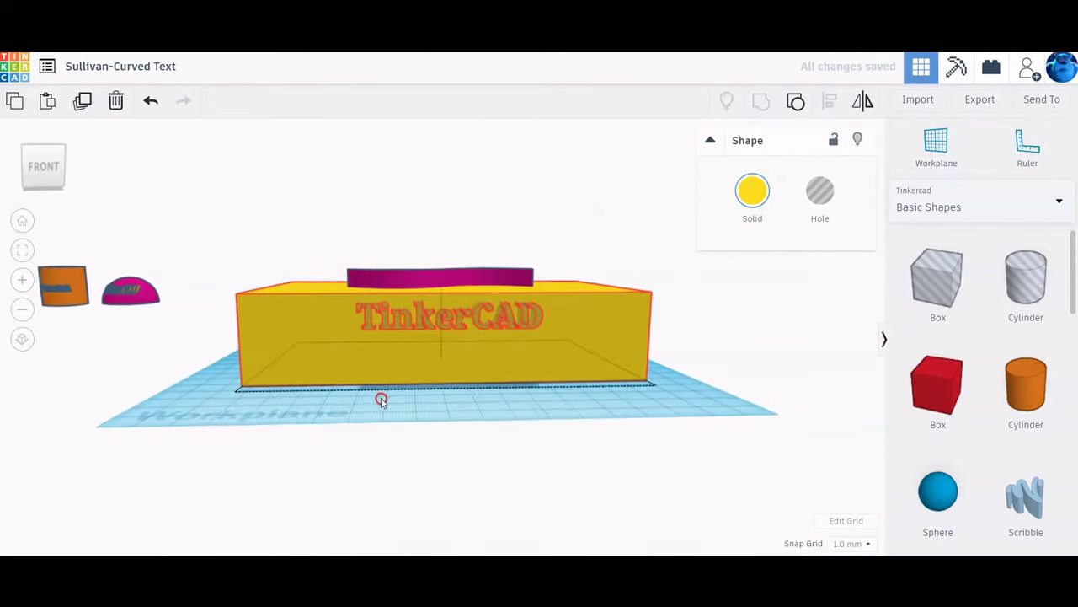
pyautogui.click(391, 318)
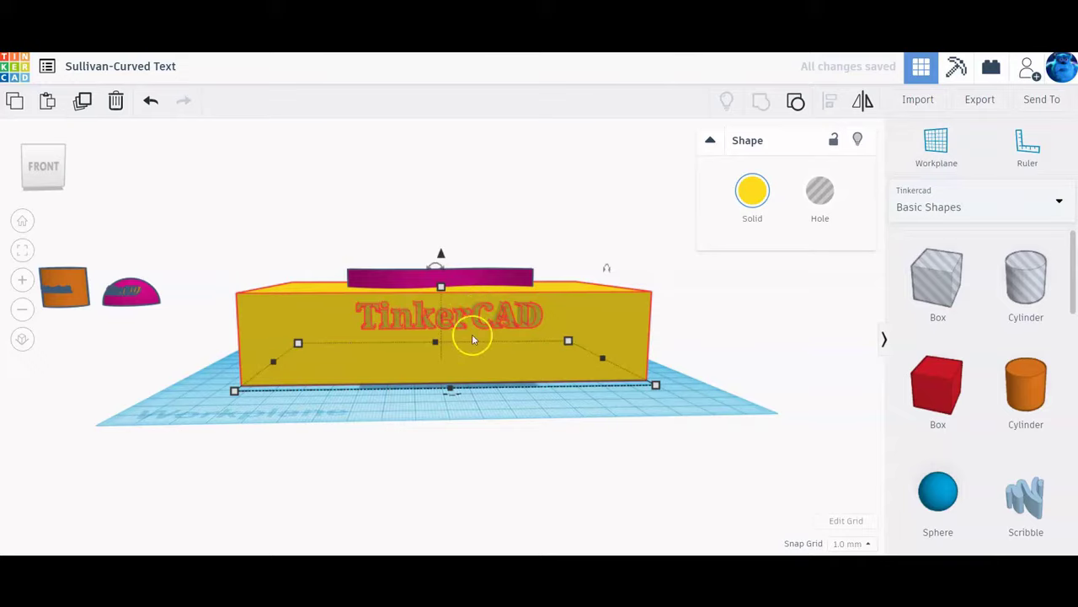
pyautogui.moveTo(385, 379); pyautogui.dragTo(397, 445, button='right')
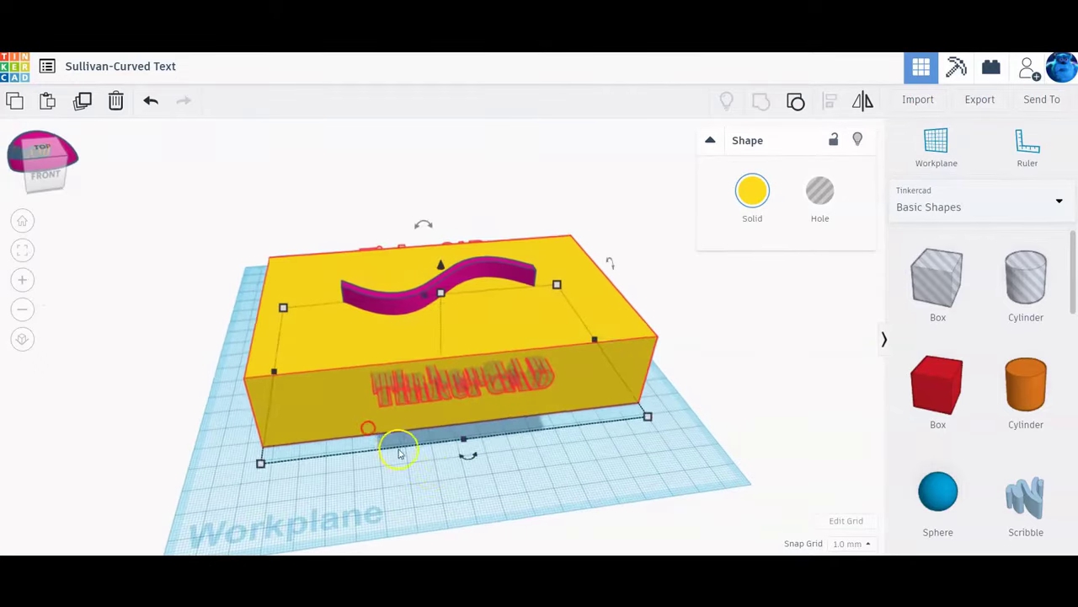
# Turn the grouped yellow box with the TinkerCAD letter cut-outs into a hole.
pyautogui.click(482, 371)
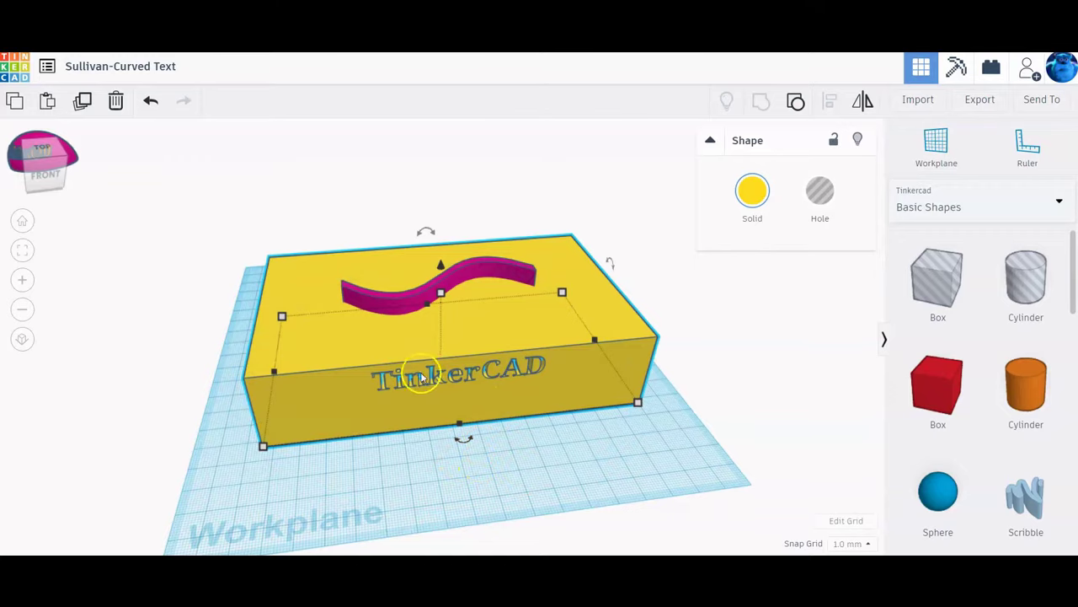
pyautogui.moveTo(407, 402); pyautogui.dragTo(357, 278, button='right')
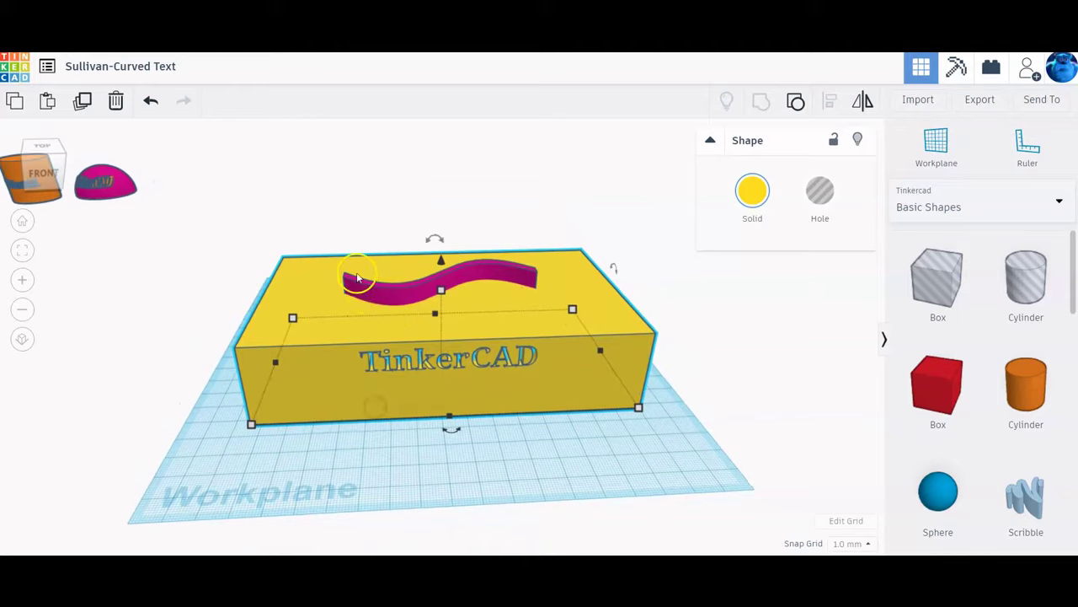
pyautogui.click(829, 209)
pyautogui.scroll(3, 428, 345)
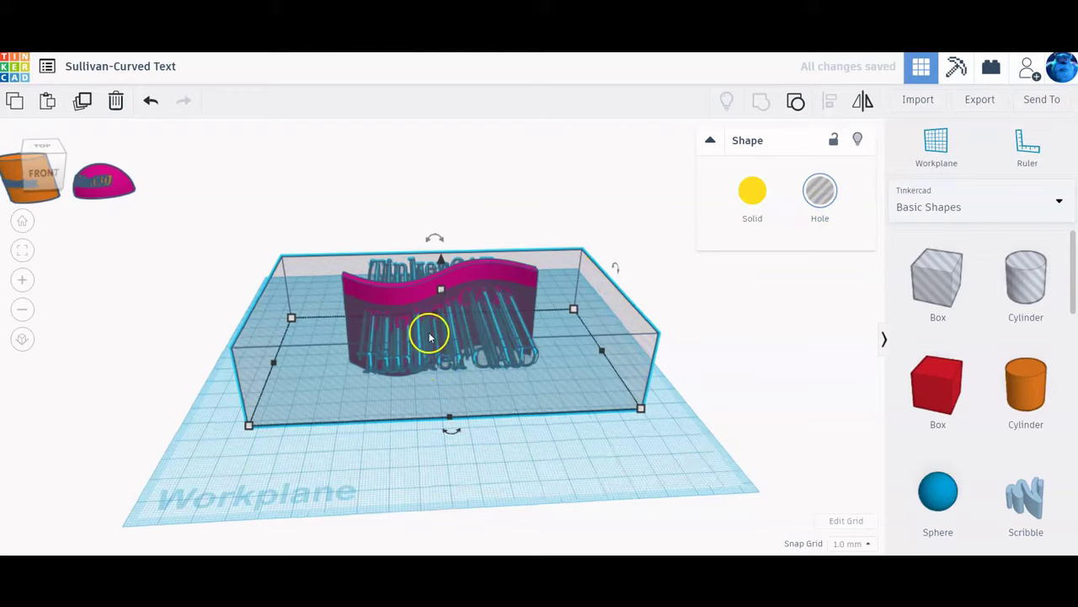
pyautogui.scroll(5, 430, 337)
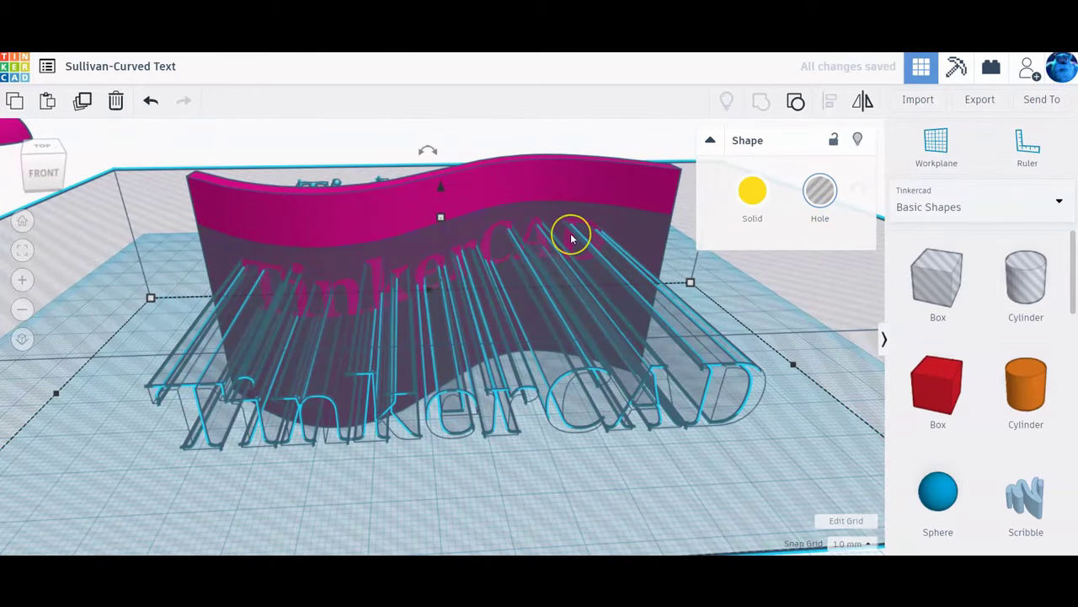
pyautogui.scroll(-5, 539, 289)
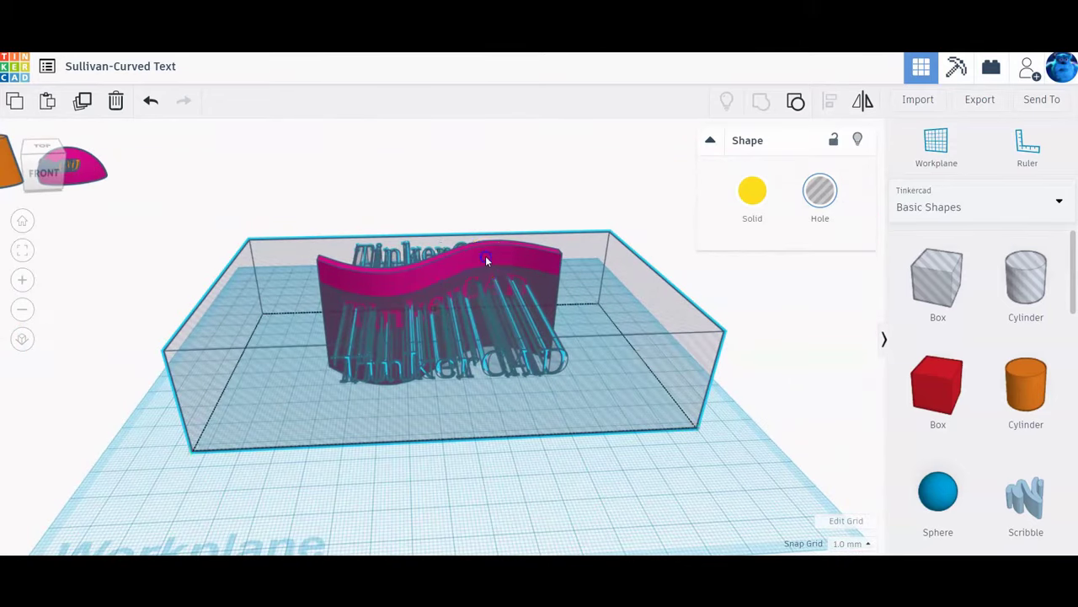
pyautogui.click(486, 258)
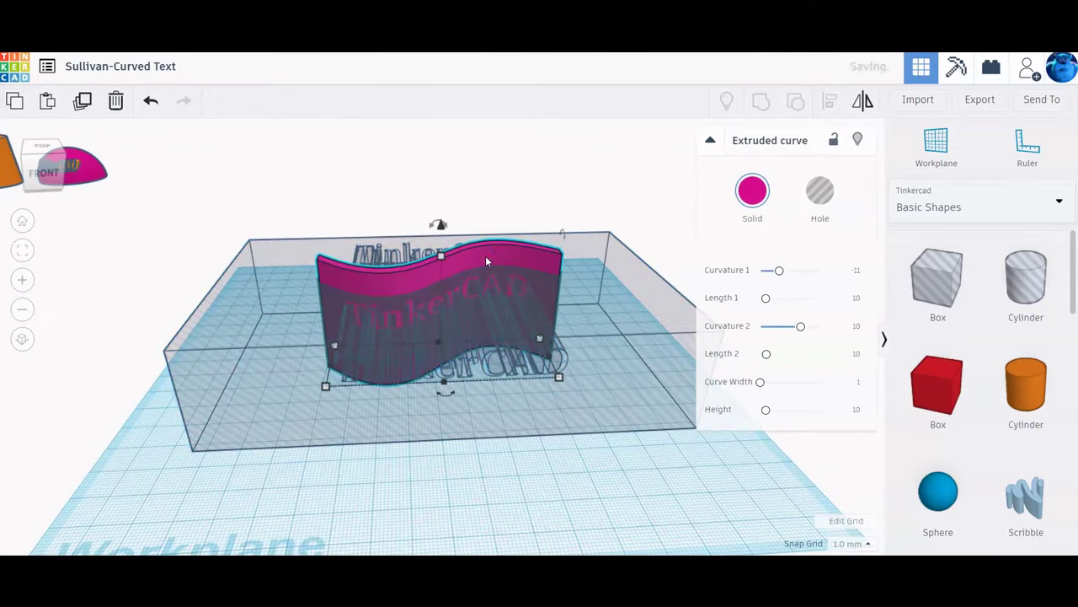
pyautogui.click(523, 257)
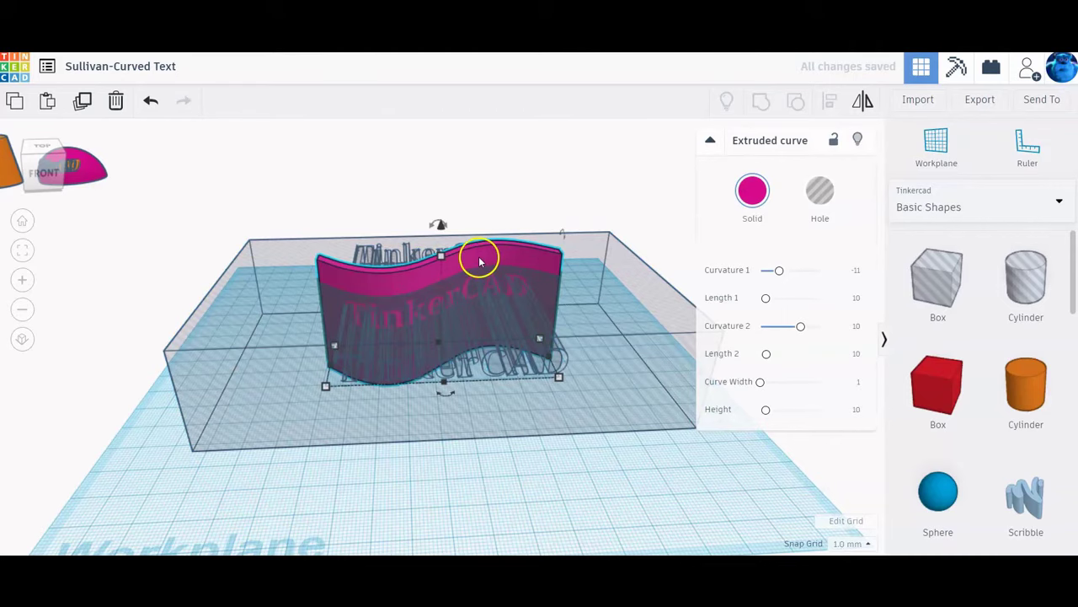
pyautogui.moveTo(479, 262); pyautogui.dragTo(504, 230)
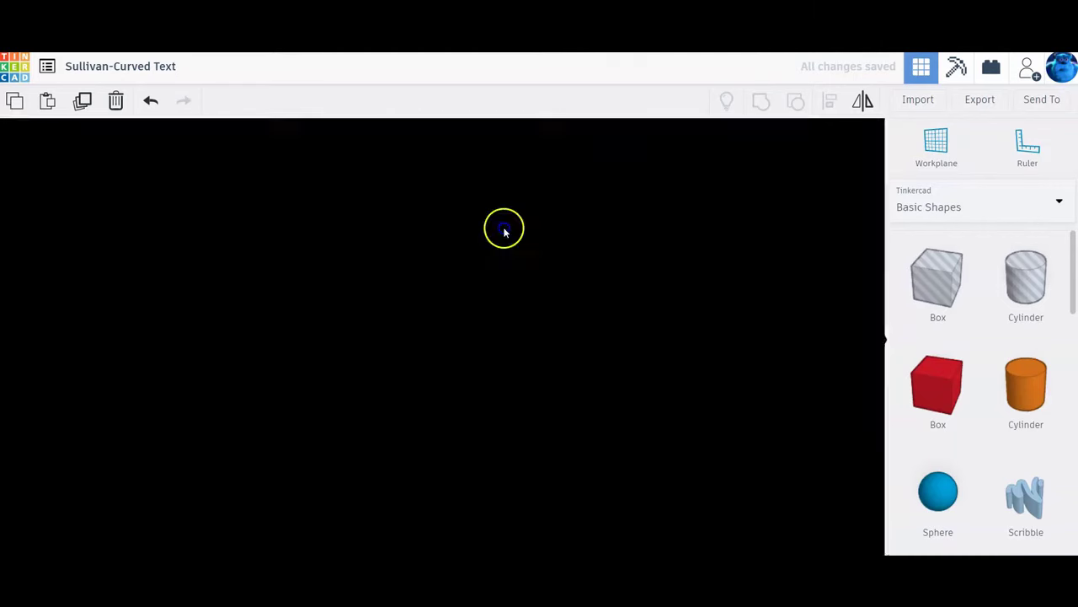
pyautogui.hotkey('ctrl', 'z')
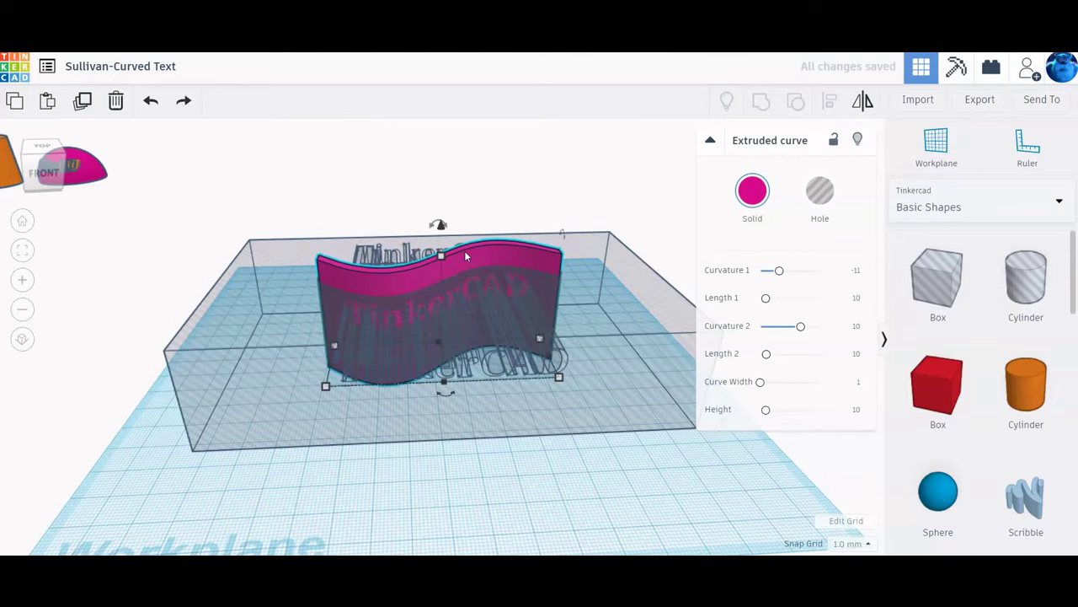
# Duplicate the magenta wavy curve and move the copy about 172 mm back, clear of the box hole.
pyautogui.click(449, 244)
pyautogui.click(84, 102)
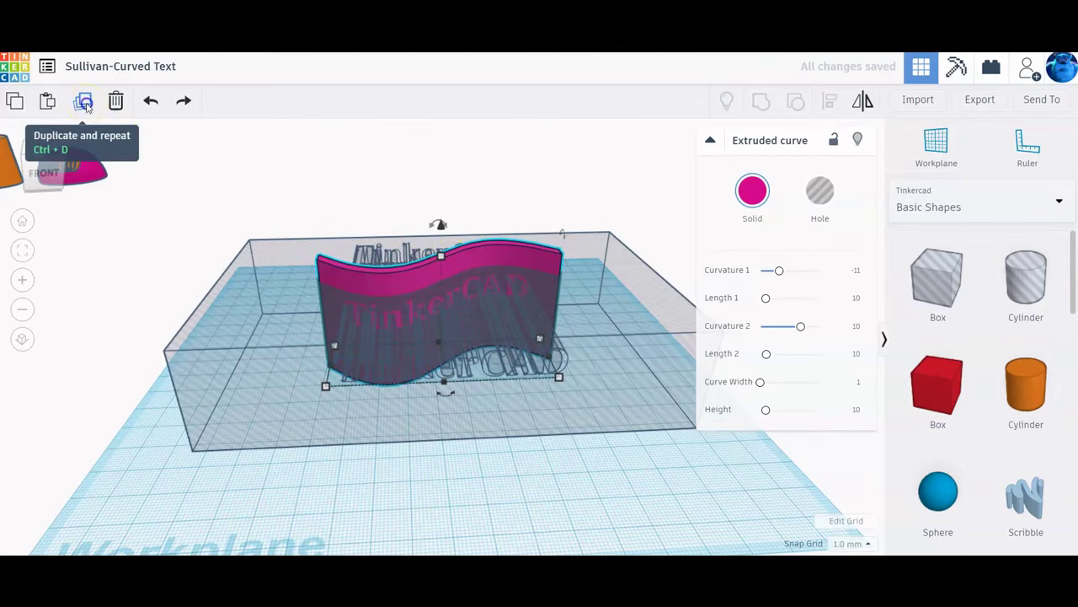
pyautogui.click(83, 102)
pyautogui.click(462, 264)
pyautogui.moveTo(463, 263); pyautogui.dragTo(625, 371)
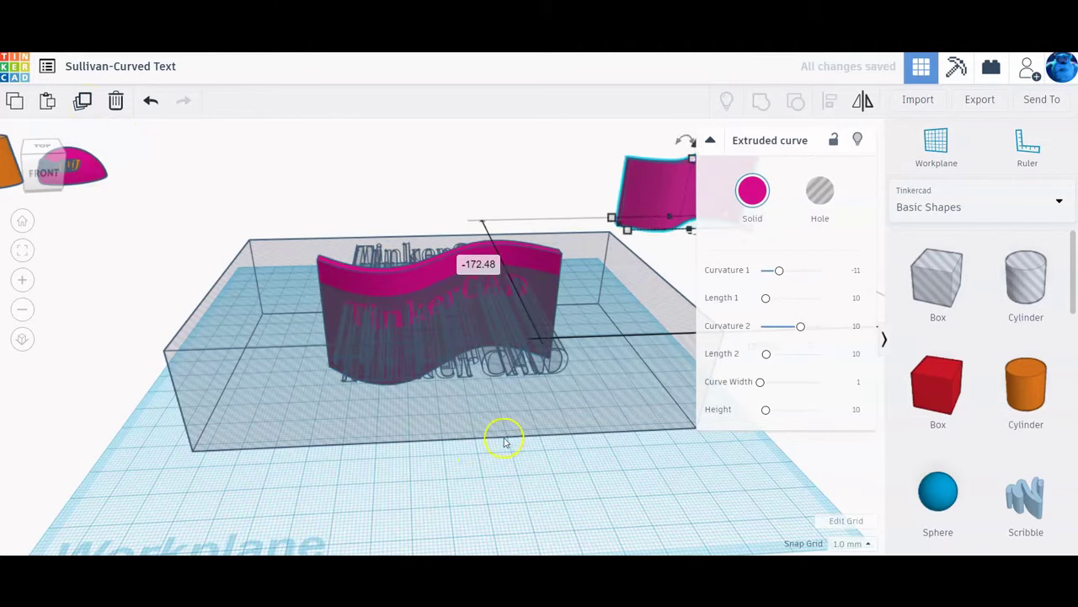
# Lower the original wavy curve's height to 33 mm, below the box hole's upper face, and colour it green.
pyautogui.click(435, 270)
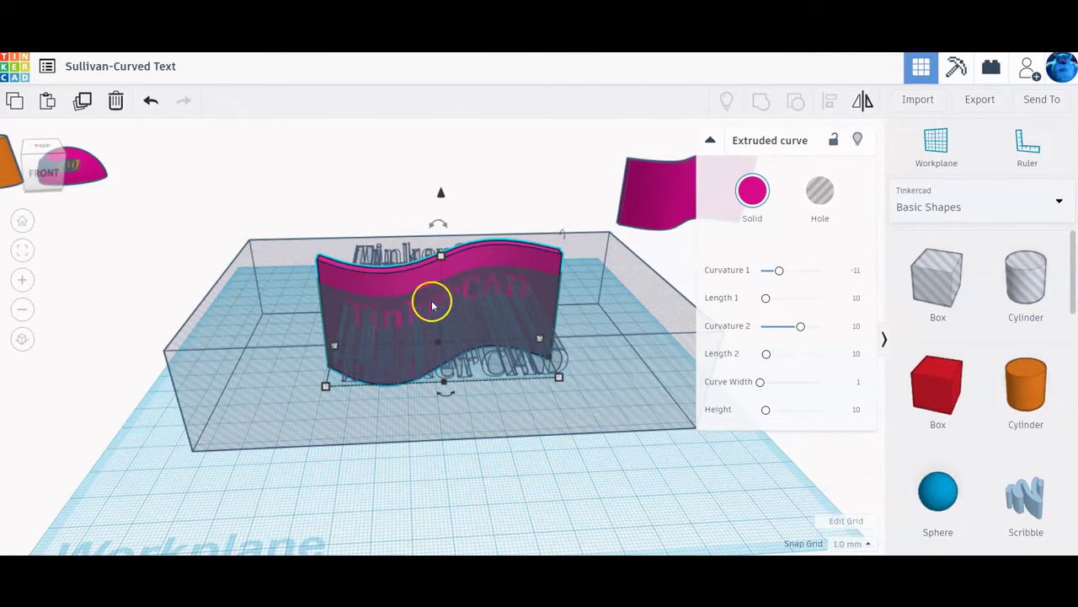
pyautogui.moveTo(438, 261)
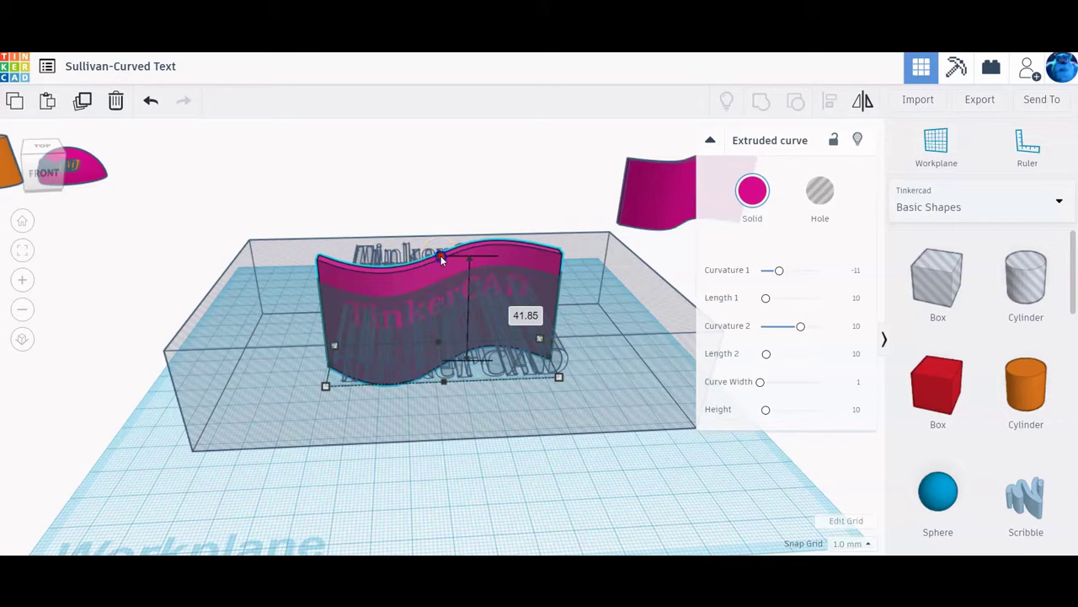
pyautogui.moveTo(441, 256); pyautogui.dragTo(440, 278)
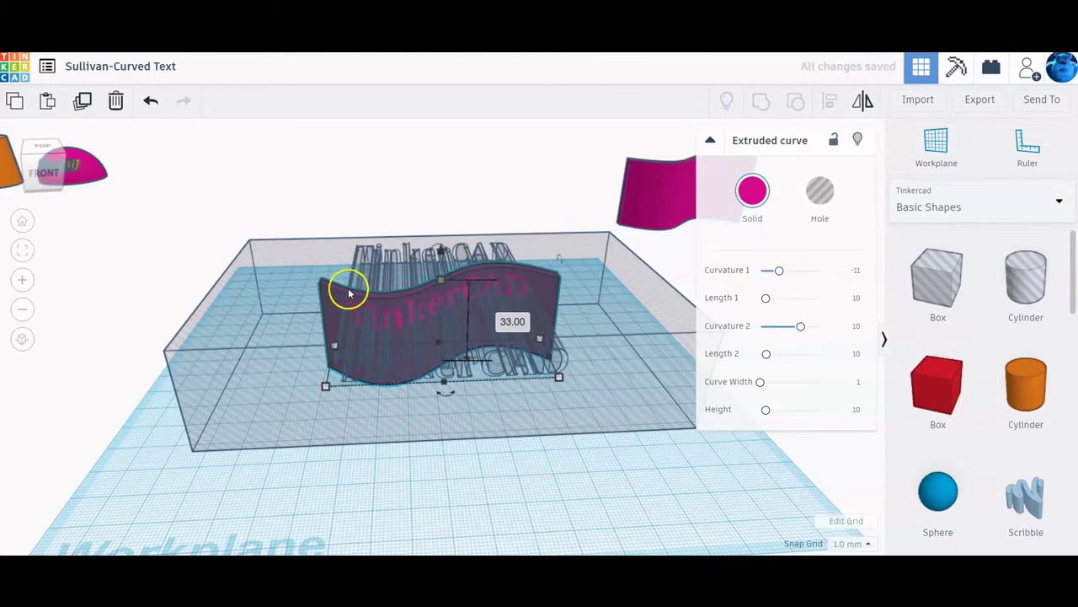
pyautogui.click(24, 256)
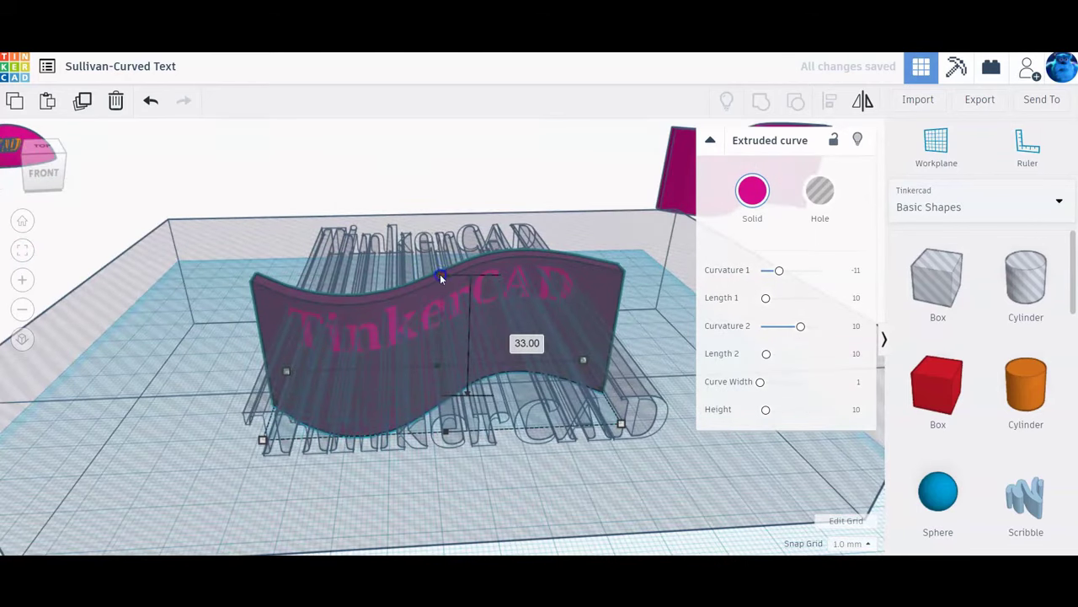
pyautogui.moveTo(440, 274)
pyautogui.mouseDown()
pyautogui.moveTo(442, 233)
pyautogui.moveTo(449, 275)
pyautogui.mouseUp()
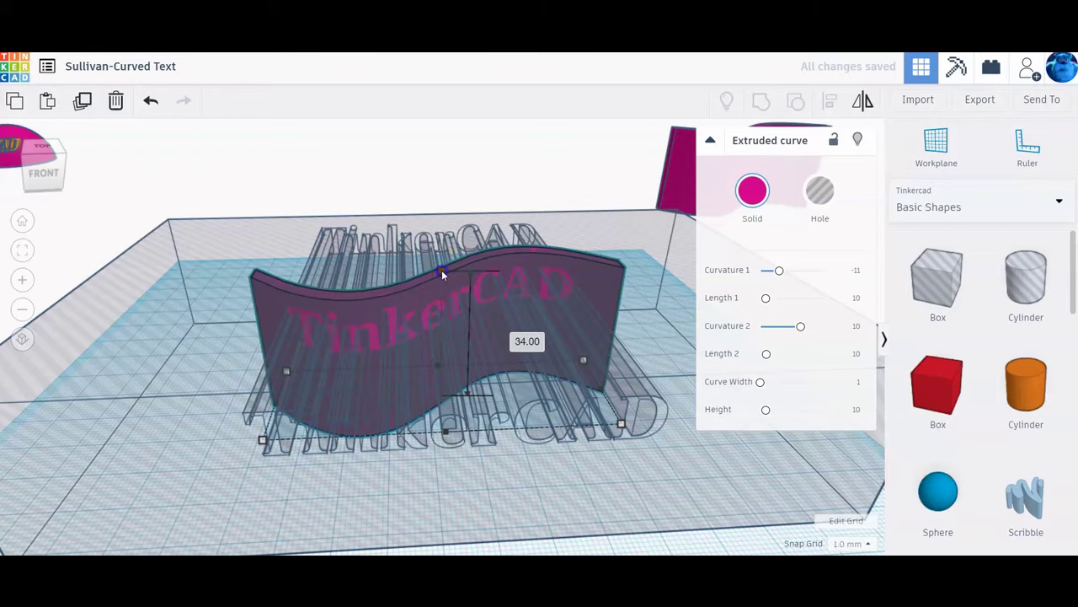
pyautogui.moveTo(443, 278); pyautogui.dragTo(443, 276)
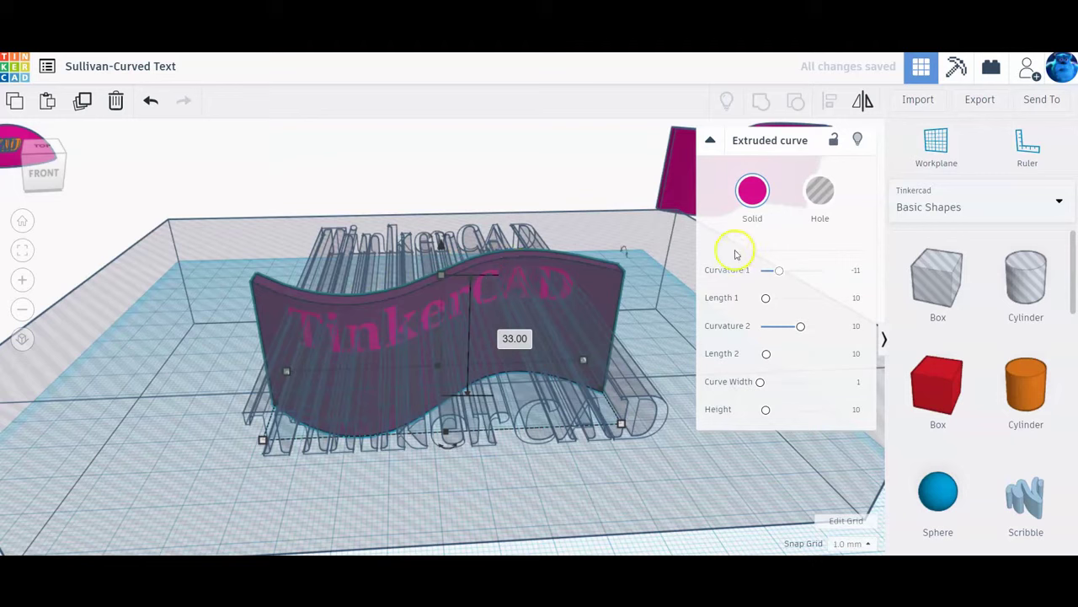
pyautogui.click(754, 194)
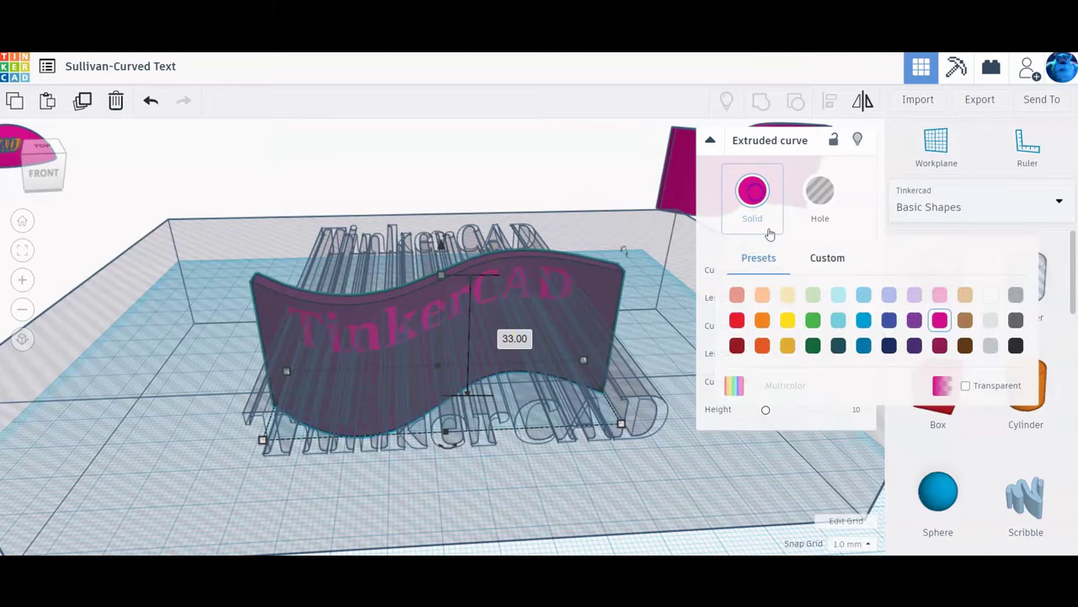
pyautogui.click(814, 323)
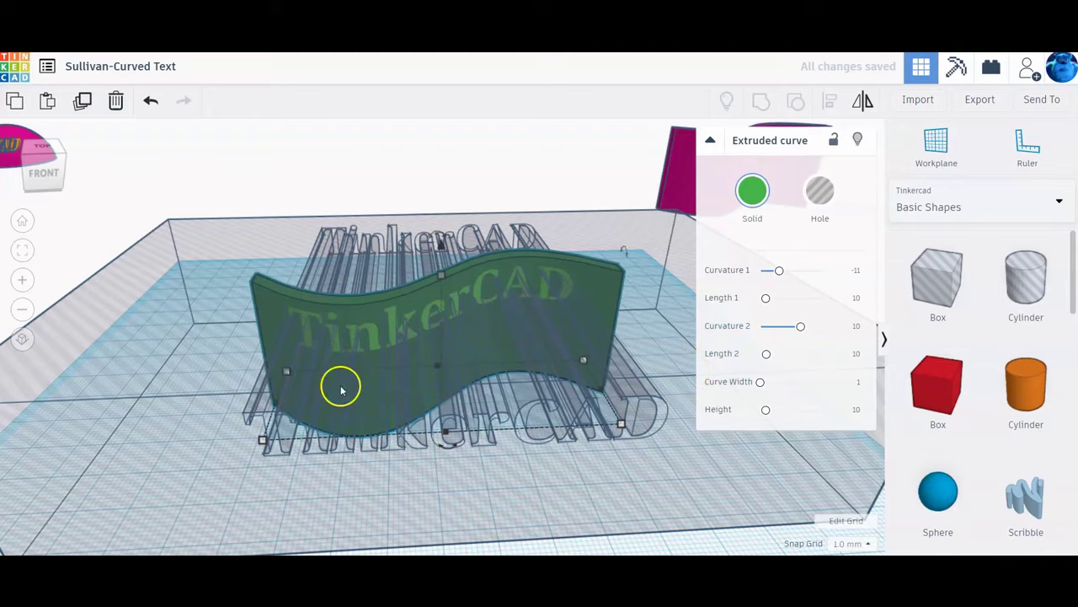
# Group the green curve with the box hole, leaving only the TinkerCAD letters that follow the wave.
pyautogui.moveTo(342, 385); pyautogui.dragTo(532, 331, button='right')
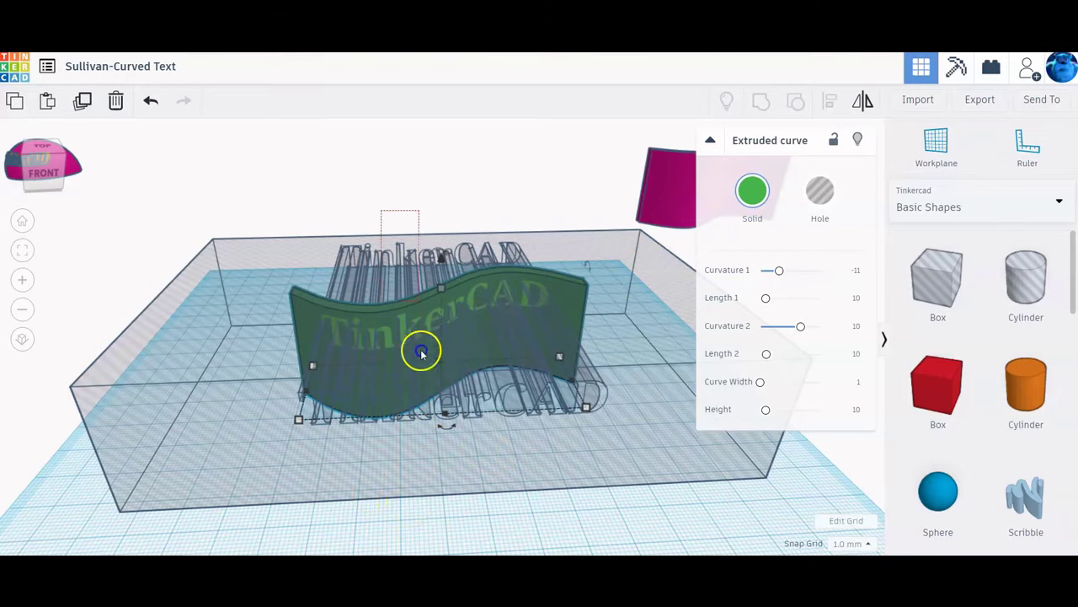
pyautogui.click(445, 439)
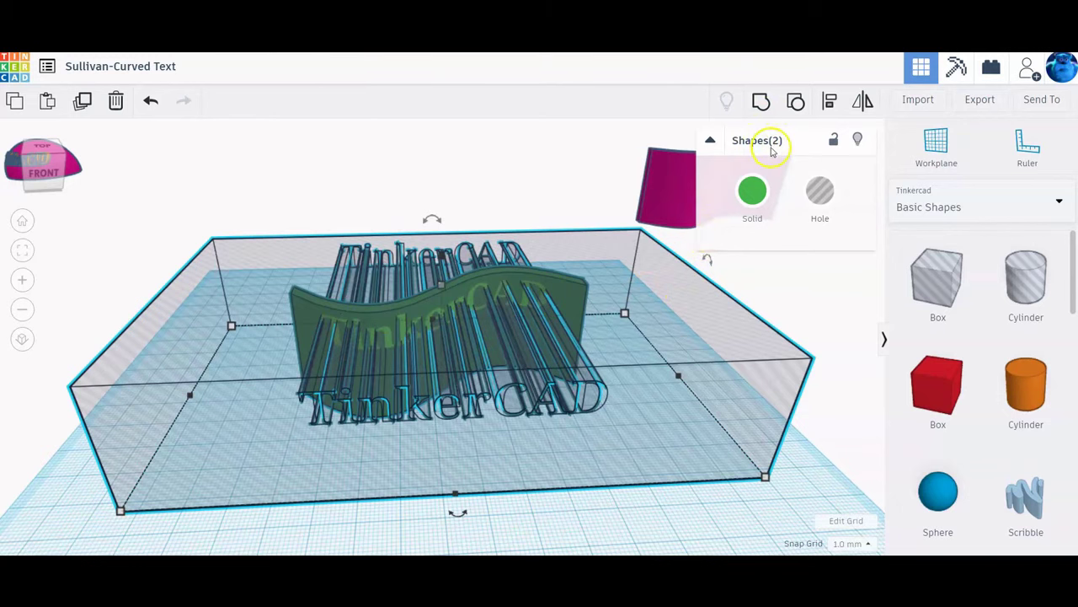
pyautogui.click(761, 102)
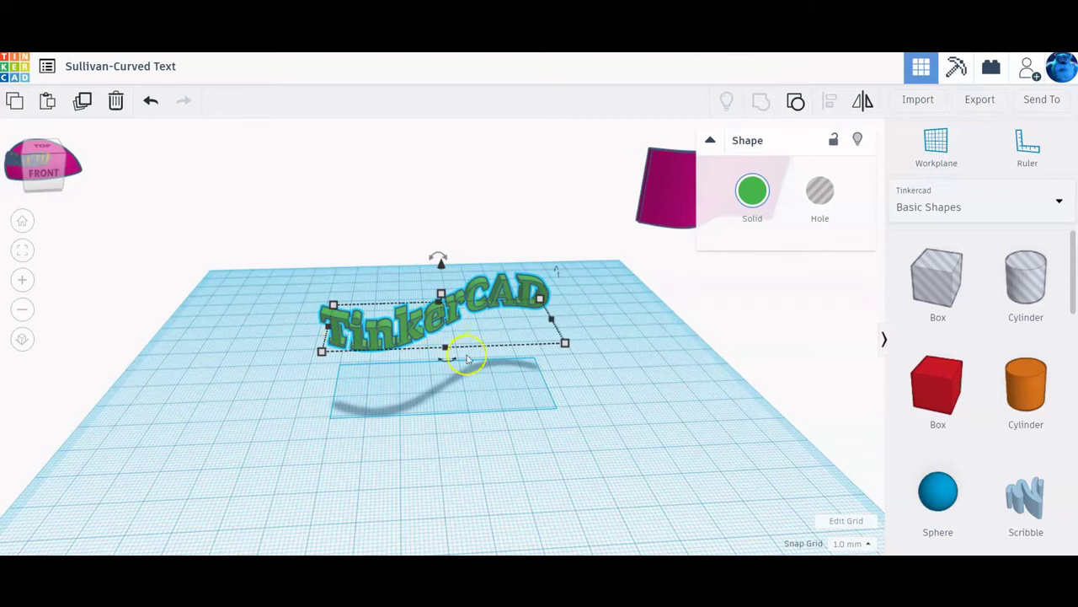
pyautogui.click(489, 403)
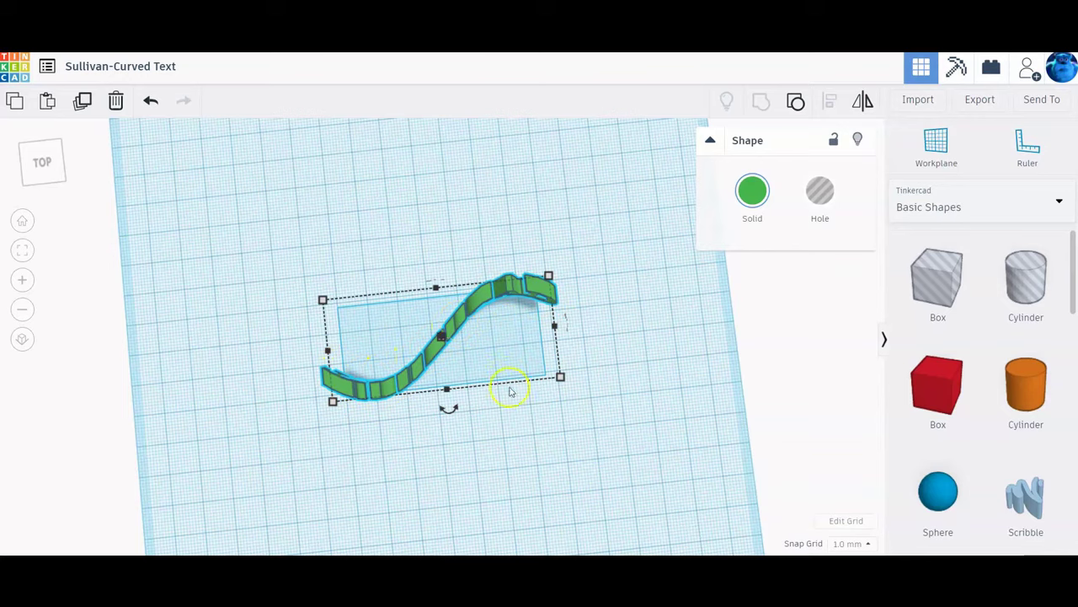
pyautogui.moveTo(509, 392)
pyautogui.mouseDown(button='right')
pyautogui.moveTo(498, 385)
pyautogui.moveTo(506, 341)
pyautogui.mouseUp(button='right')
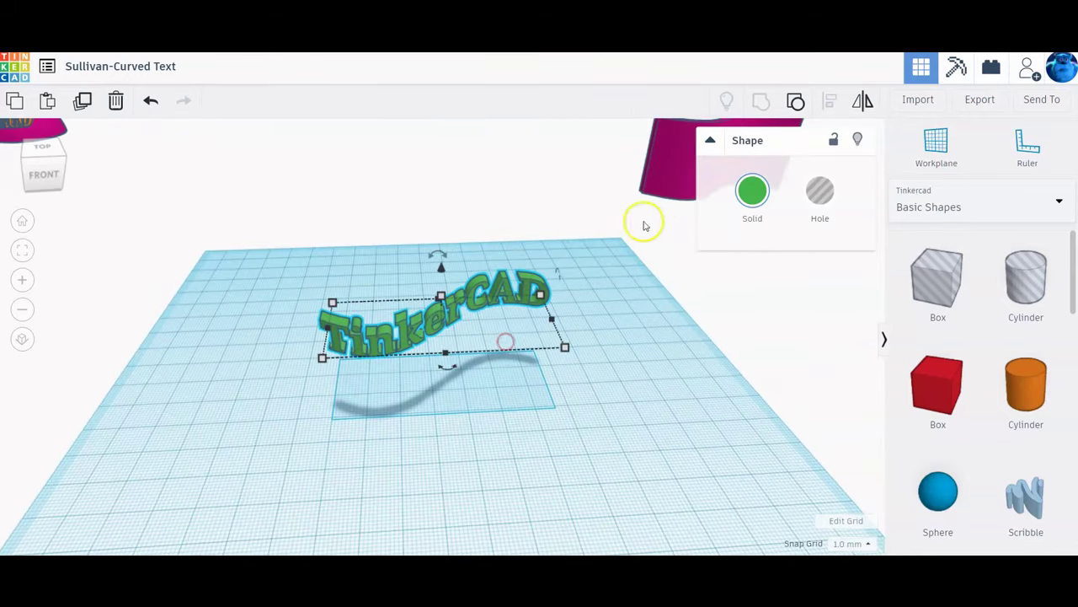
# Bring the magenta spare curve back to the green letters and align the two in width and depth.
pyautogui.click(670, 177)
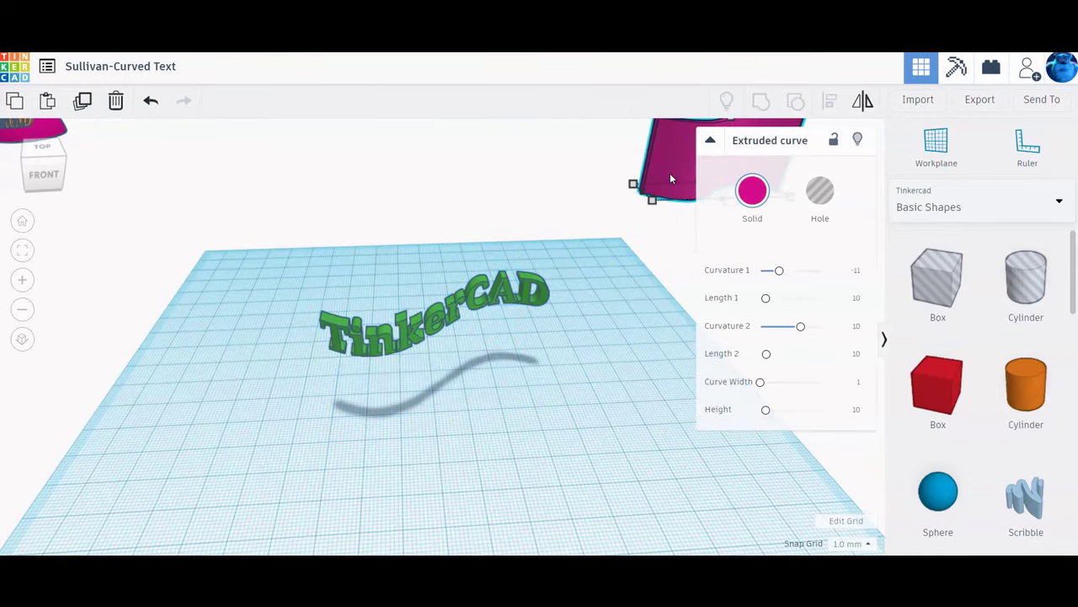
pyautogui.moveTo(675, 173); pyautogui.dragTo(369, 391)
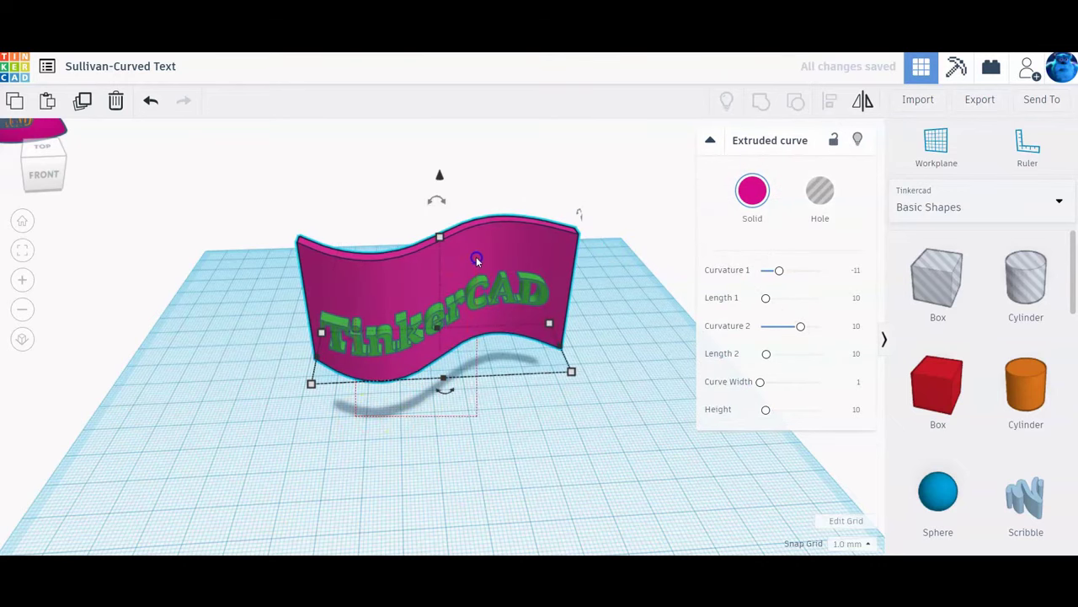
pyautogui.keyDown('shift'); pyautogui.click(405, 335); pyautogui.keyUp('shift')
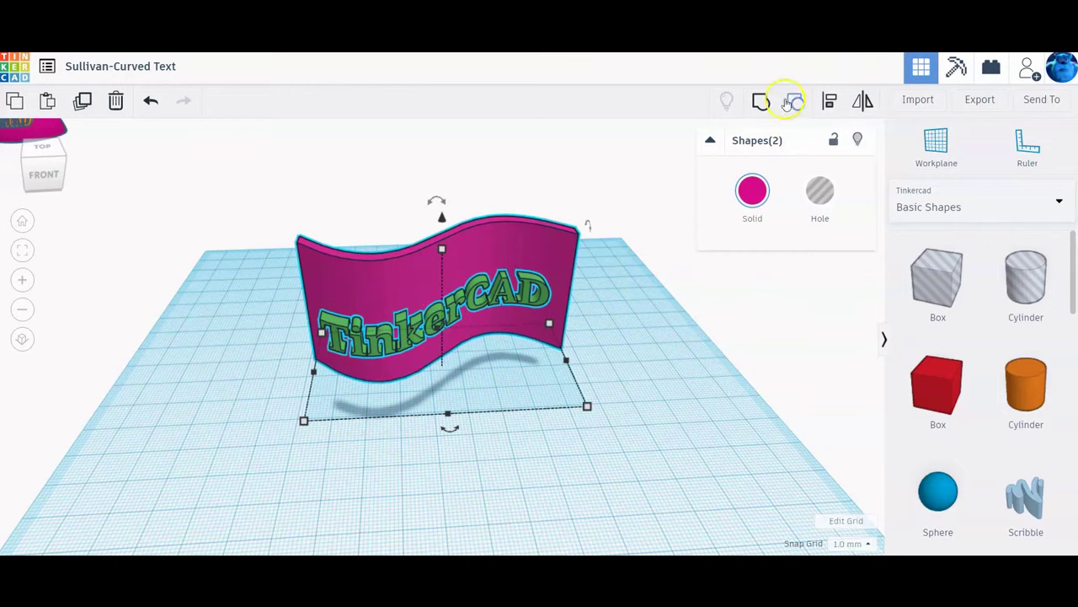
pyautogui.click(829, 100)
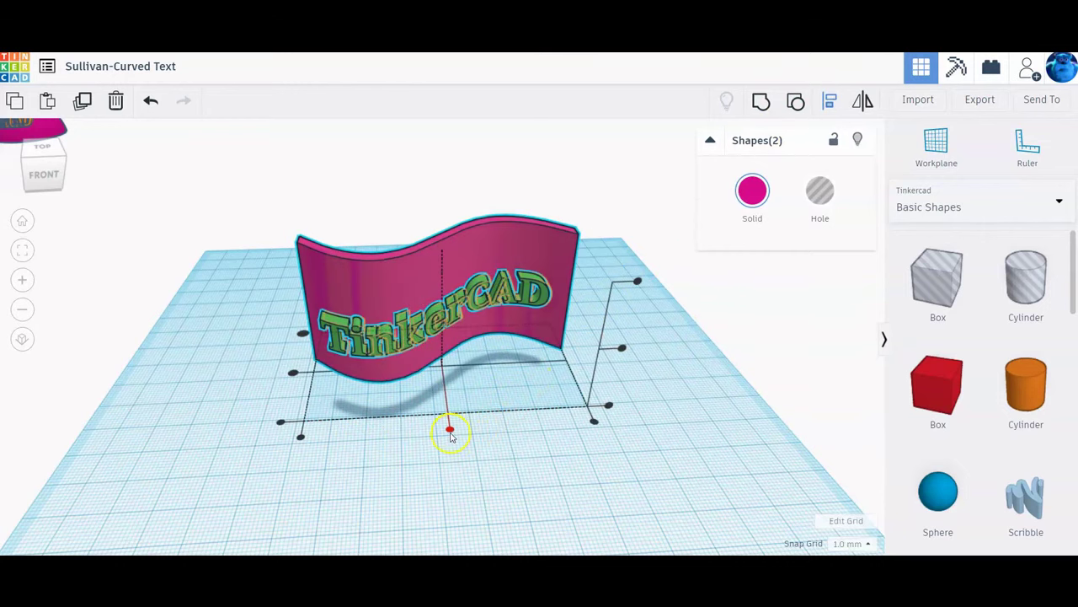
pyautogui.click(451, 430)
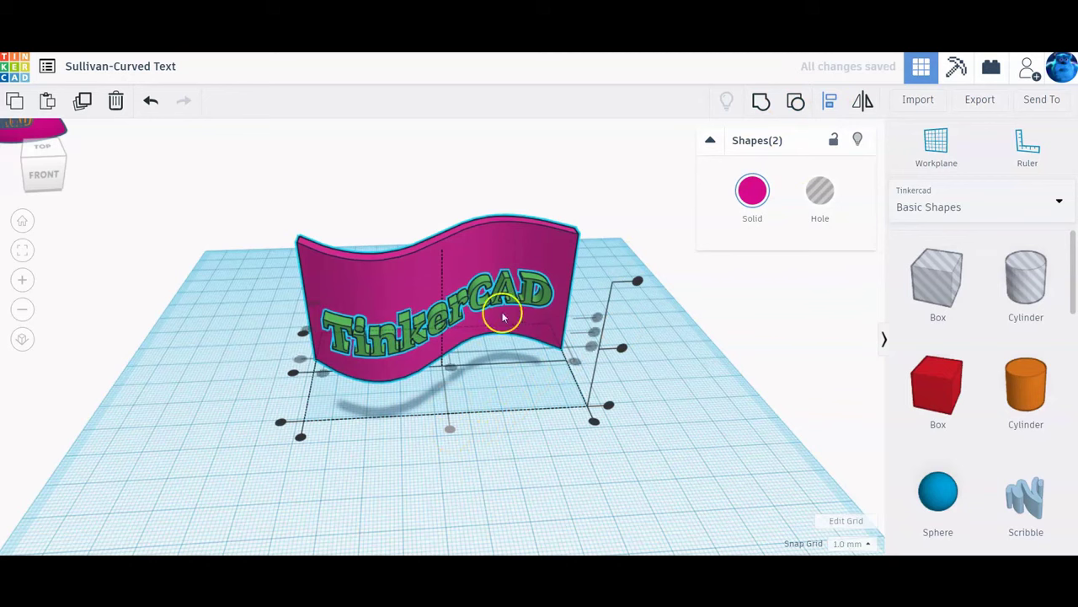
pyautogui.click(293, 373)
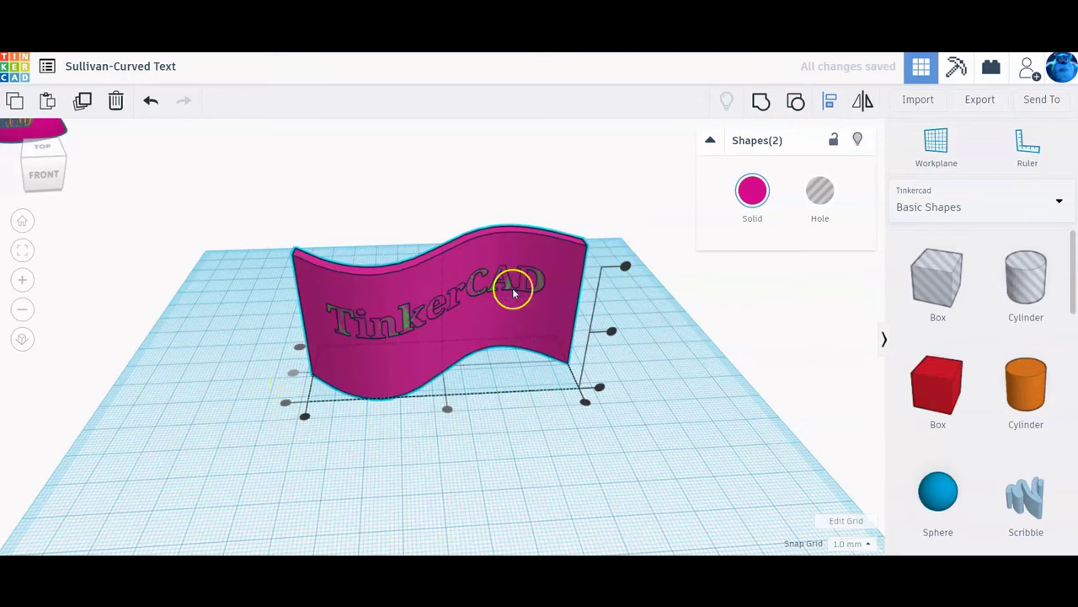
pyautogui.click(287, 409)
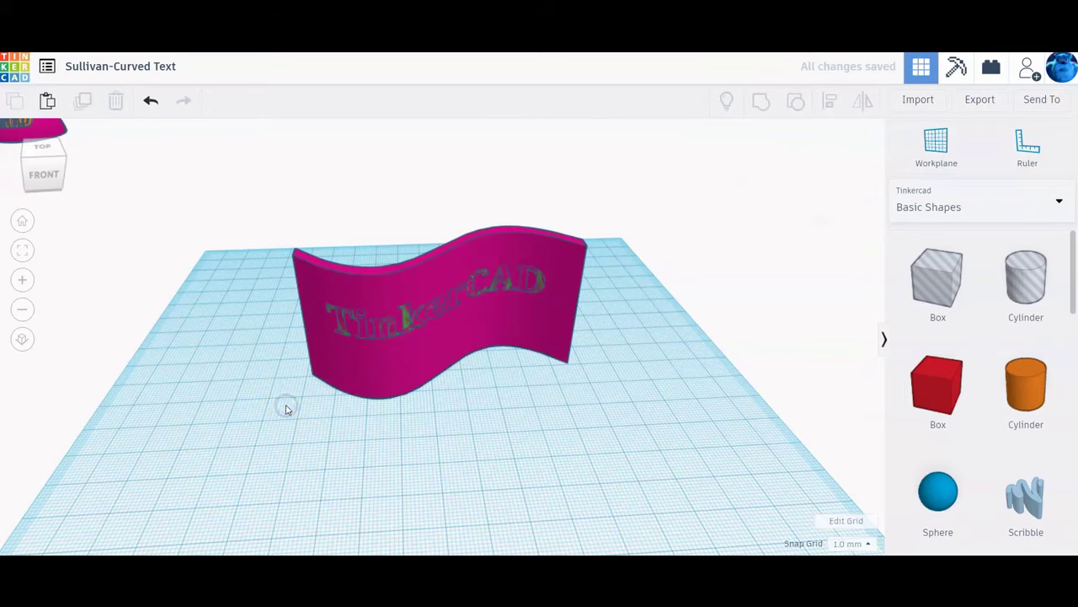
pyautogui.click(400, 354)
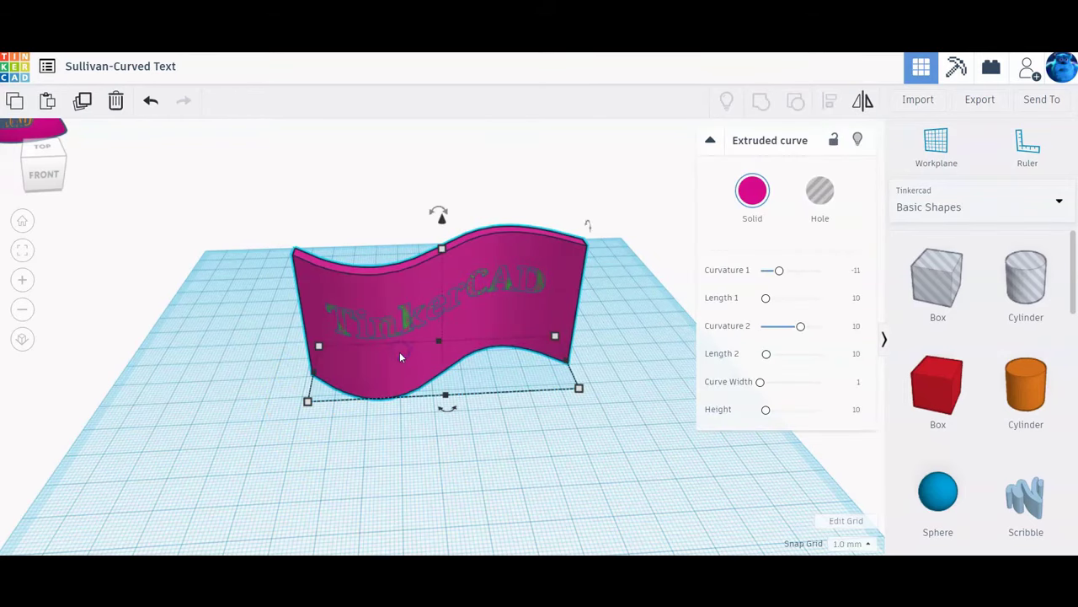
pyautogui.keyDown('shift'); pyautogui.click(496, 381); pyautogui.keyUp('shift')
pyautogui.click(830, 102)
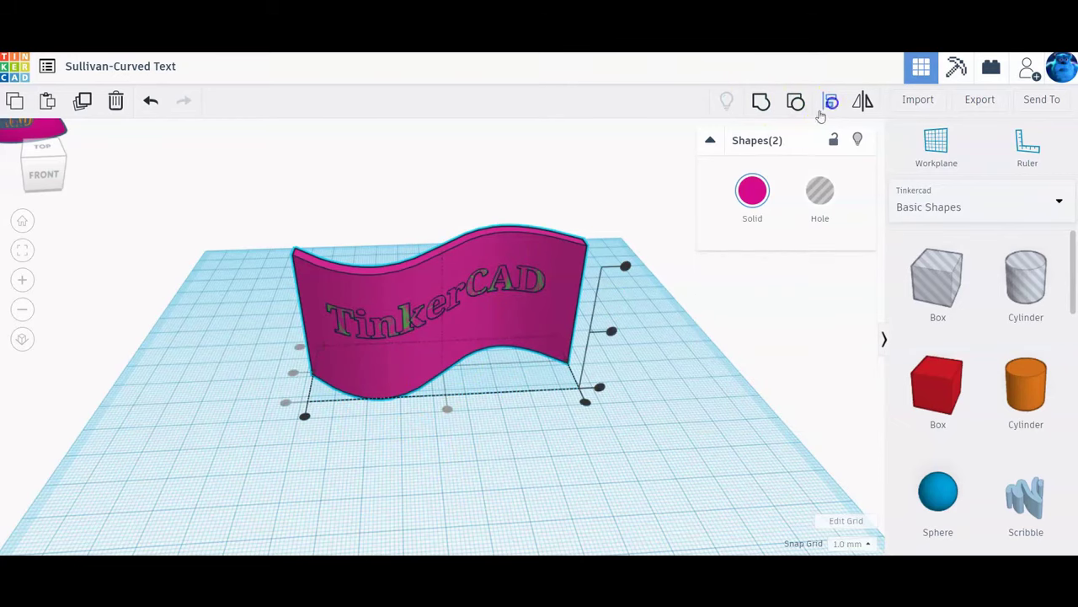
# Shift only the magenta curve slightly back so the green letters stand out from its front face.
pyautogui.moveTo(284, 404); pyautogui.dragTo(628, 453, button='right')
pyautogui.moveTo(557, 442); pyautogui.dragTo(274, 448, button='right')
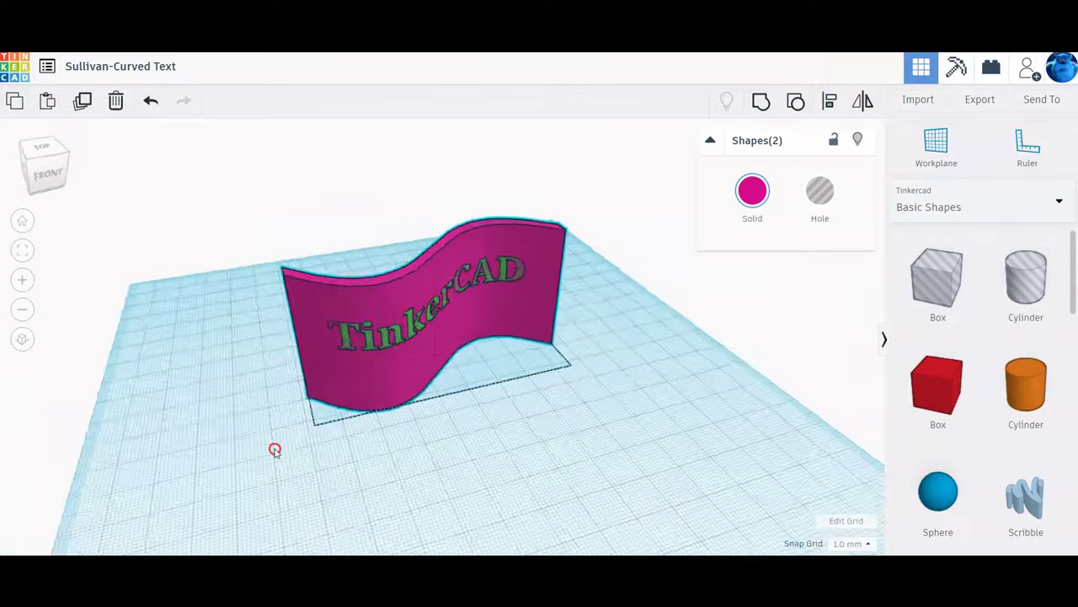
pyautogui.click(453, 421)
pyautogui.click(409, 376)
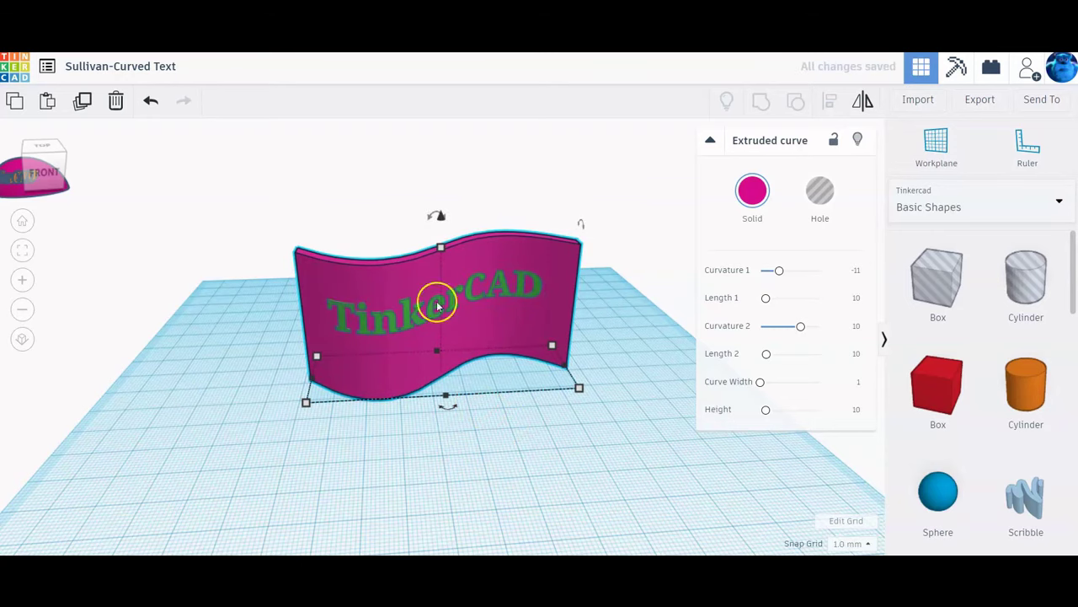
# Group the magenta wavy curve with the green TinkerCAD letters into one shape.
pyautogui.moveTo(426, 331); pyautogui.dragTo(355, 444, button='right')
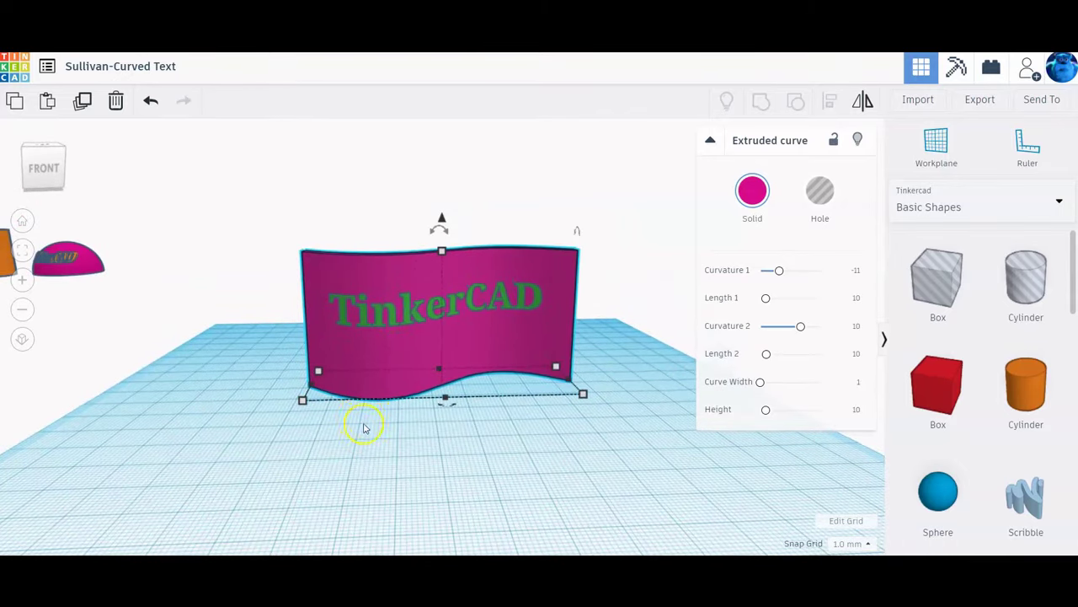
pyautogui.keyDown('shift'); pyautogui.click(516, 302); pyautogui.keyUp('shift')
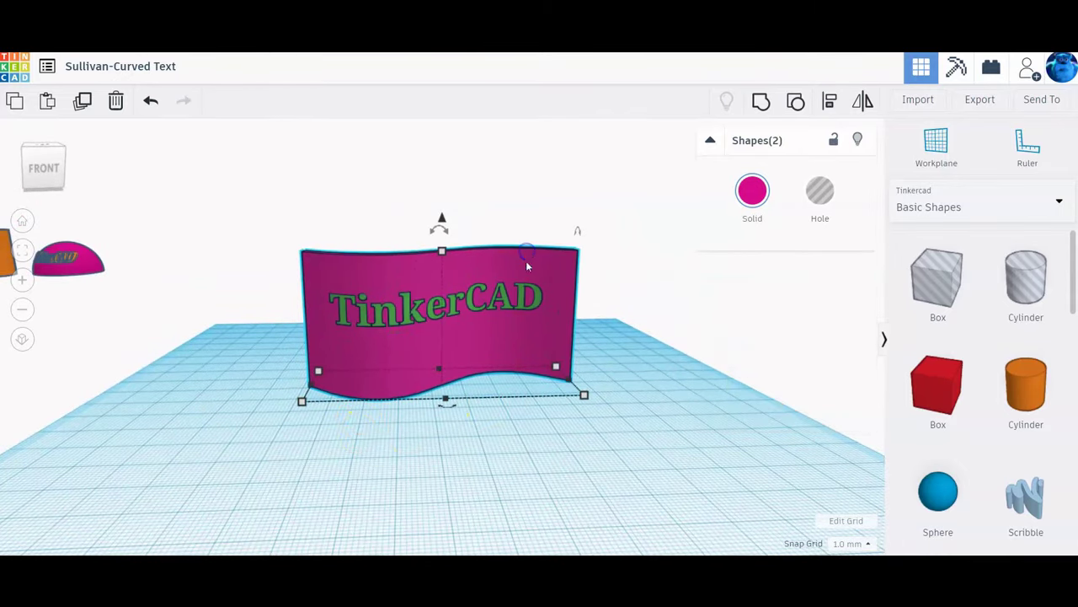
pyautogui.click(763, 106)
pyautogui.click(670, 389)
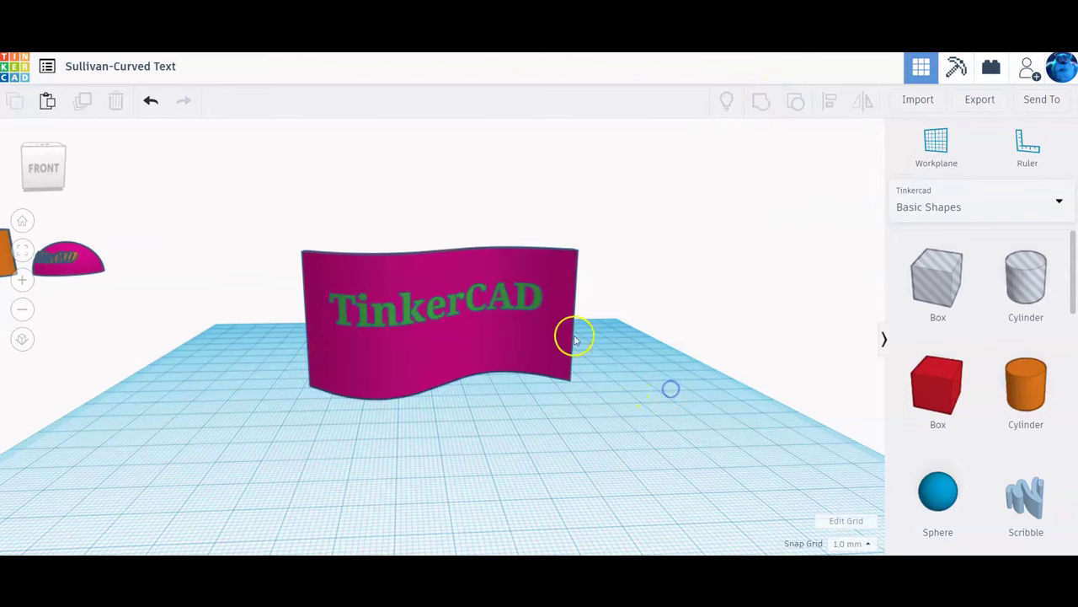
pyautogui.click(498, 265)
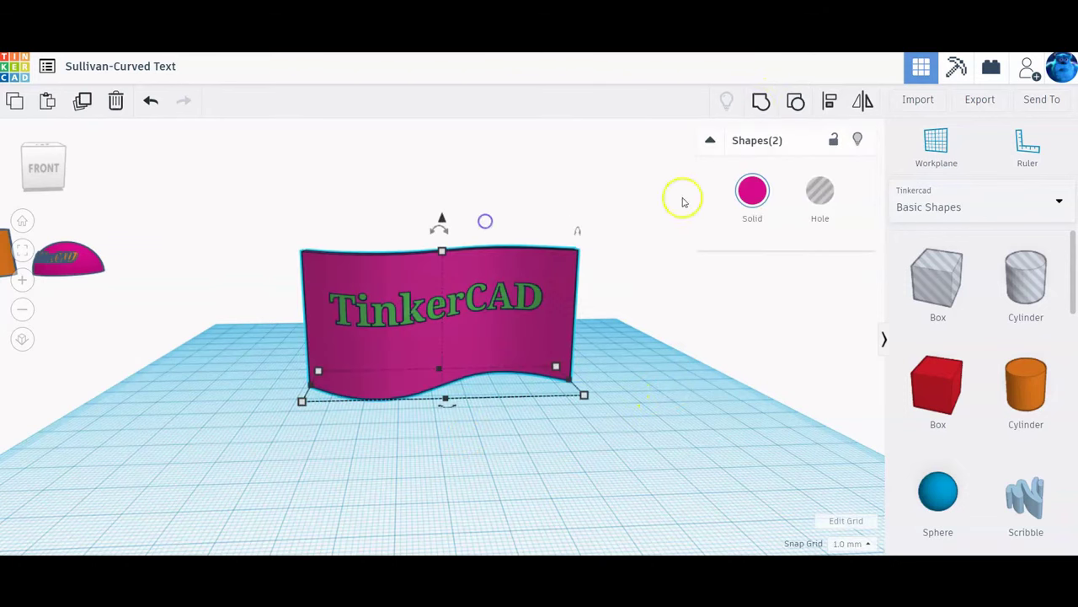
pyautogui.click(760, 101)
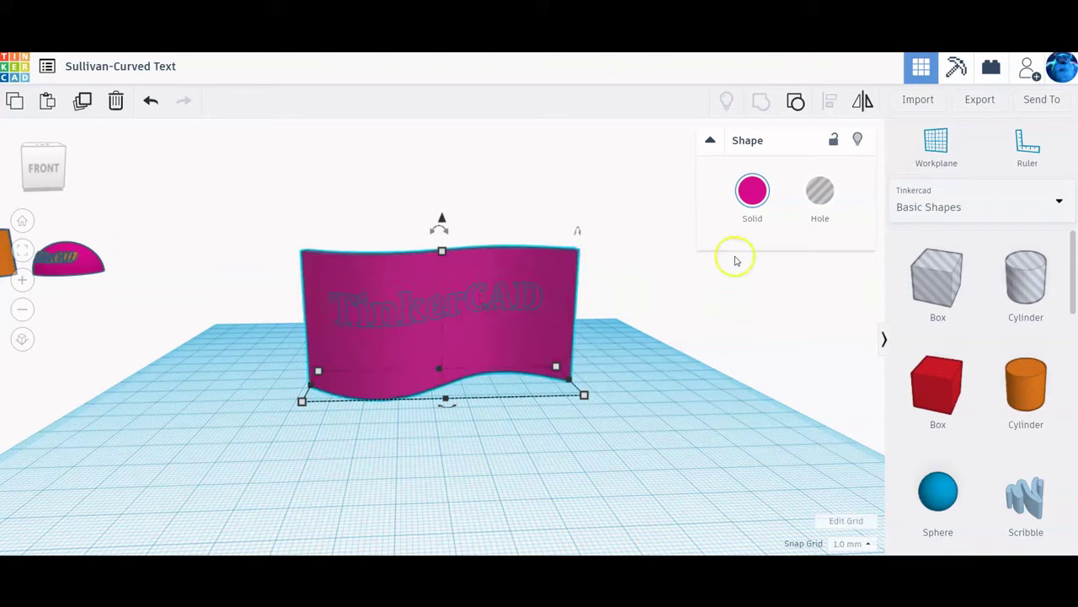
# Turn on Multicolor for the grouped wavy sign so its letters stay green on the magenta curve.
pyautogui.click(760, 200)
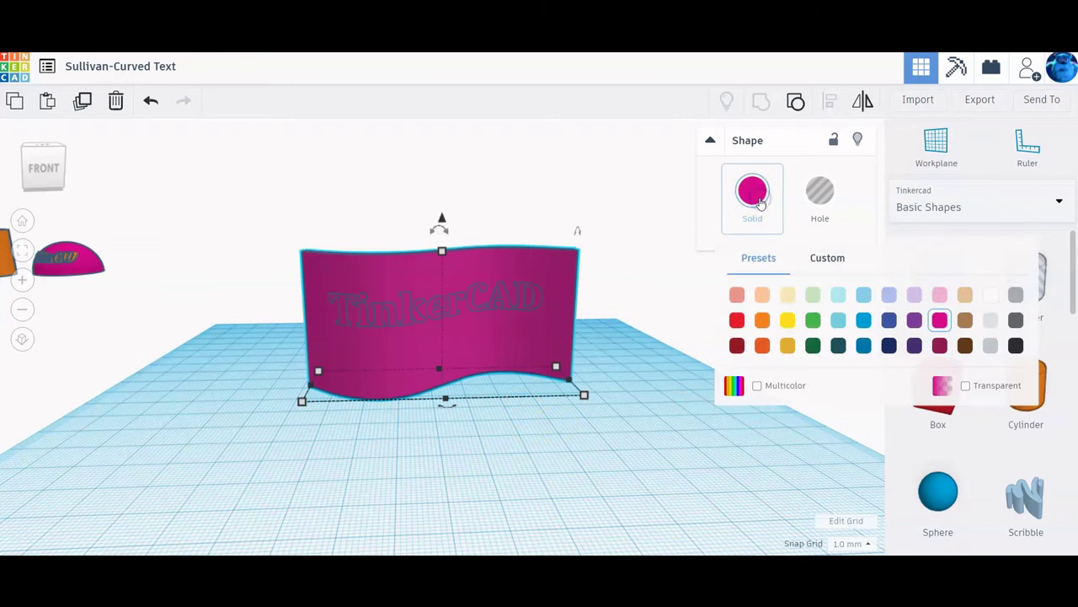
pyautogui.click(757, 385)
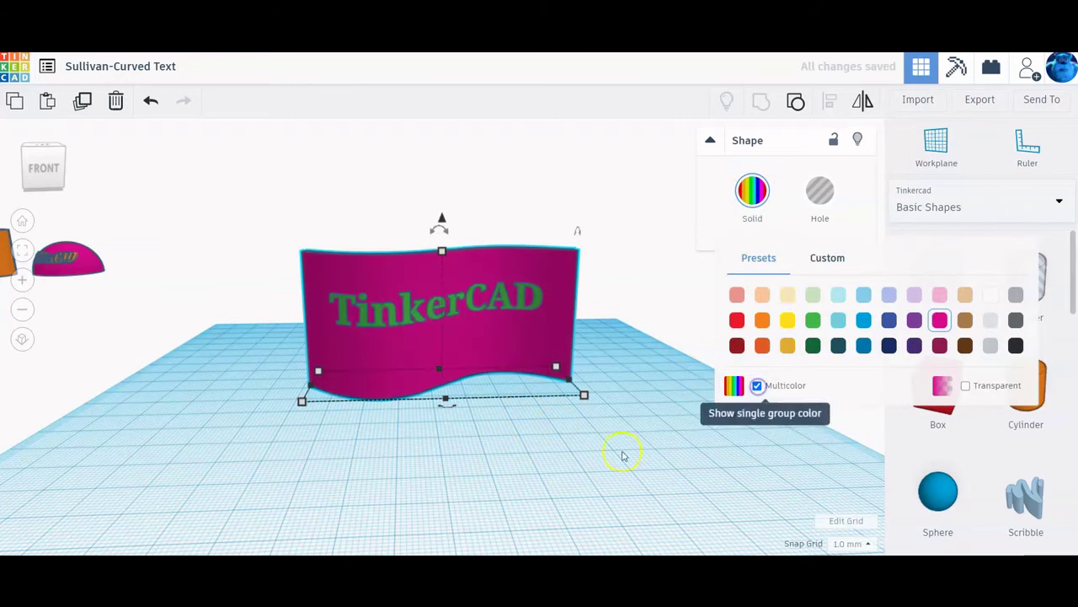
pyautogui.click(410, 454)
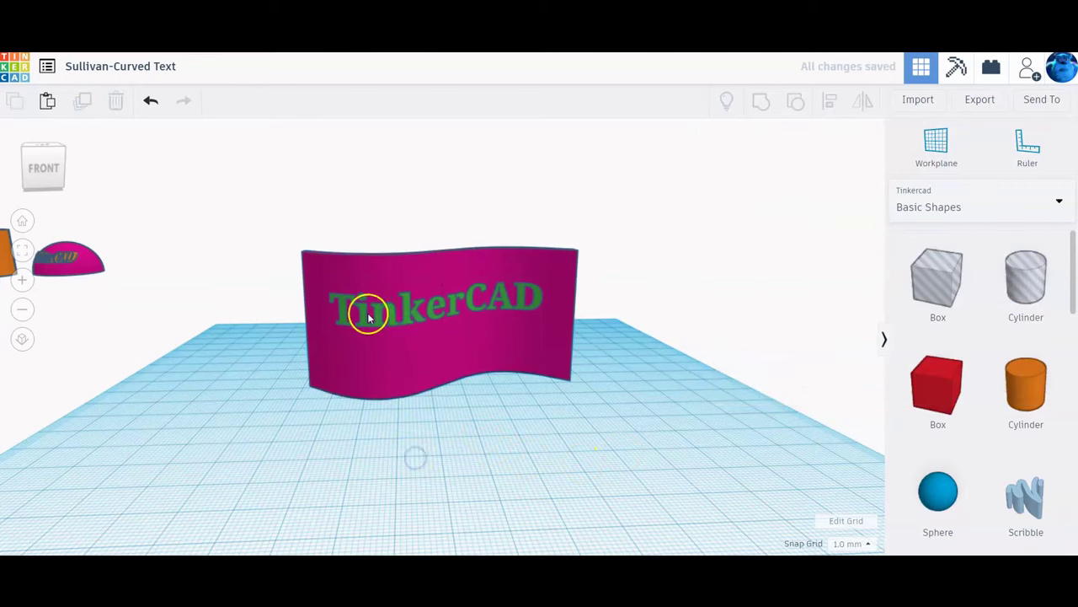
# Move the grouped wavy sign to the front-left area of the workplane.
pyautogui.moveTo(422, 356); pyautogui.dragTo(412, 380)
pyautogui.scroll(-3, 439, 474)
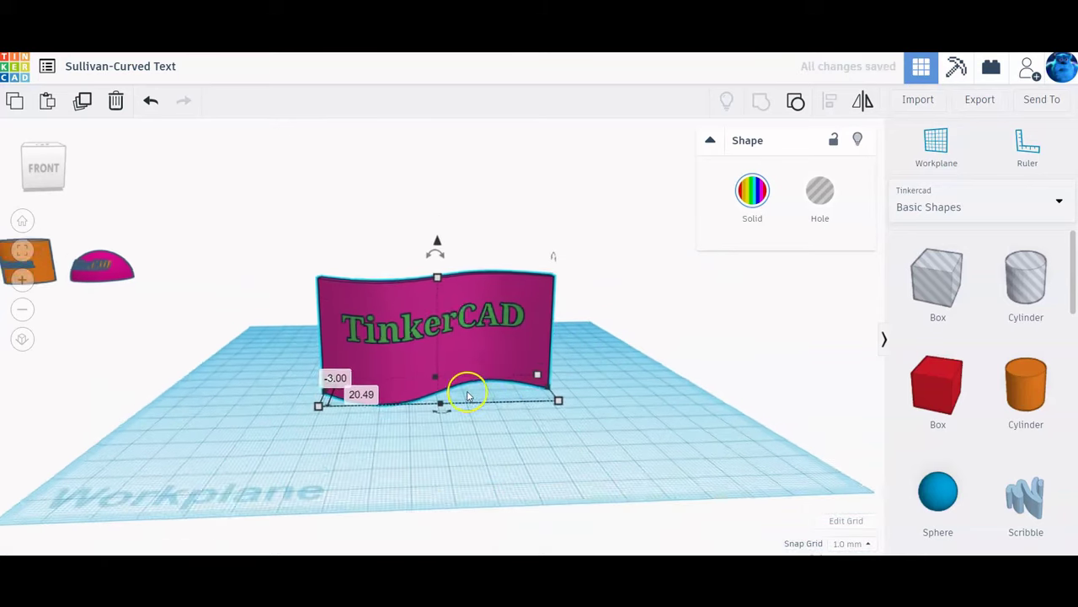
pyautogui.moveTo(465, 385); pyautogui.dragTo(421, 361, button='right')
pyautogui.moveTo(422, 428); pyautogui.dragTo(416, 453, button='right')
pyautogui.moveTo(417, 390); pyautogui.dragTo(297, 429)
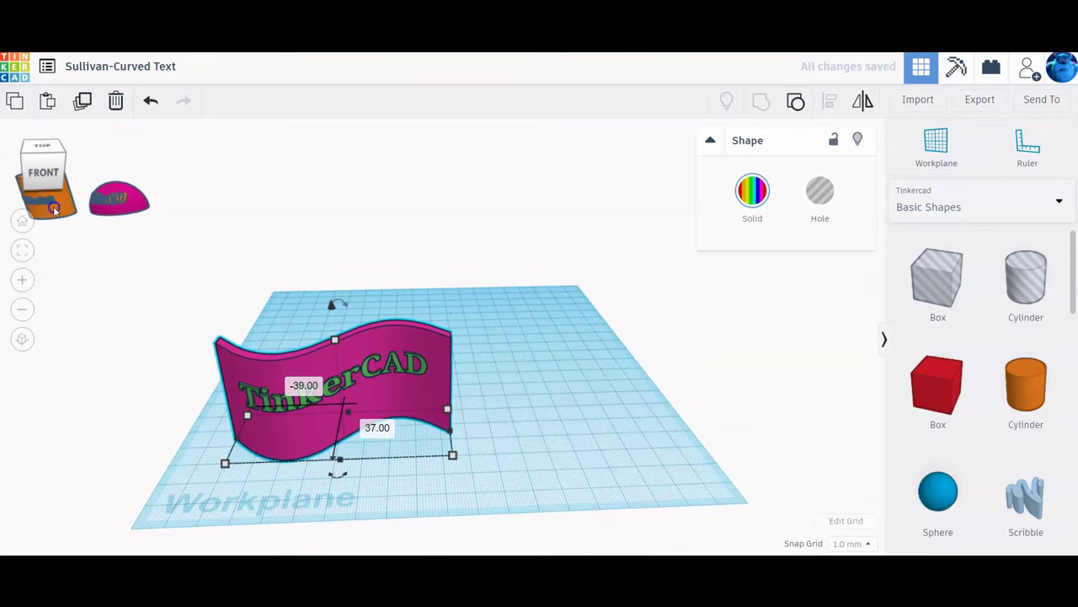
# Bring the magenta dome with TinkerCAD lettering onto the workplane, to the right of the wavy sign.
pyautogui.click(121, 208)
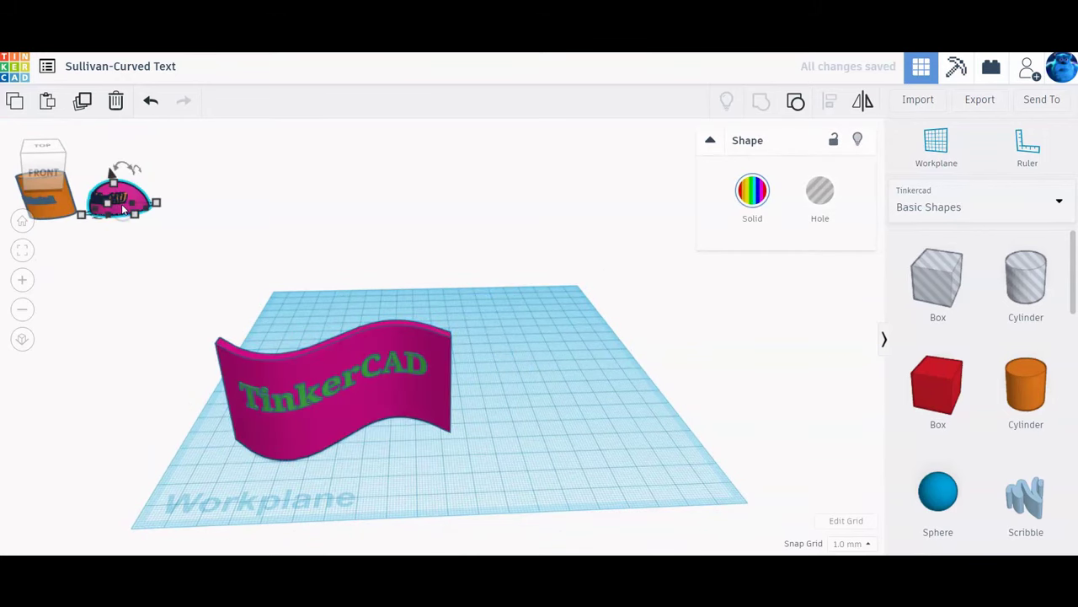
pyautogui.moveTo(122, 208); pyautogui.dragTo(627, 396)
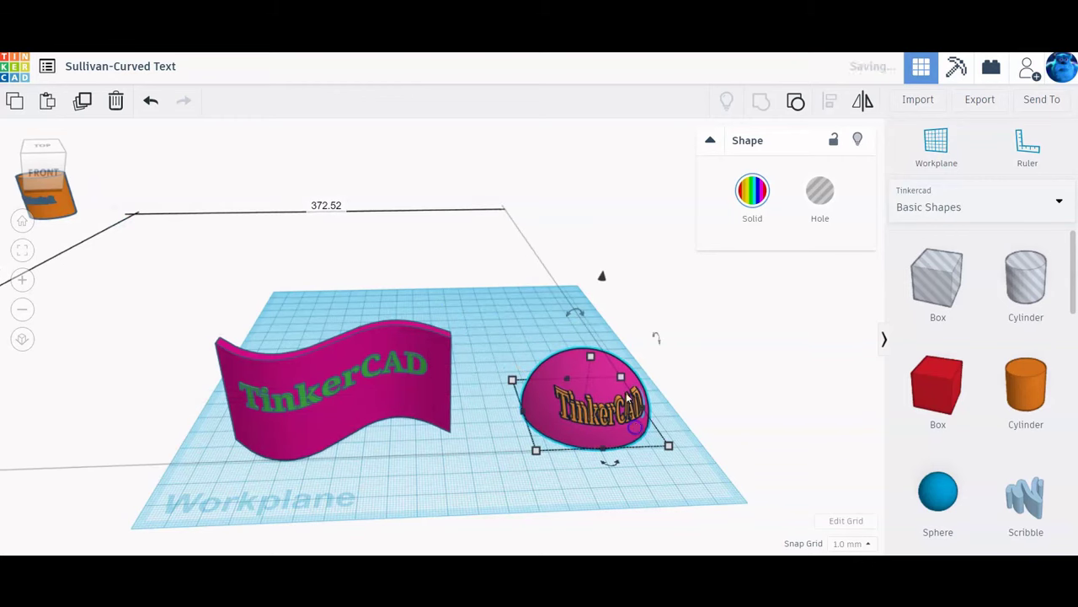
pyautogui.click(579, 382)
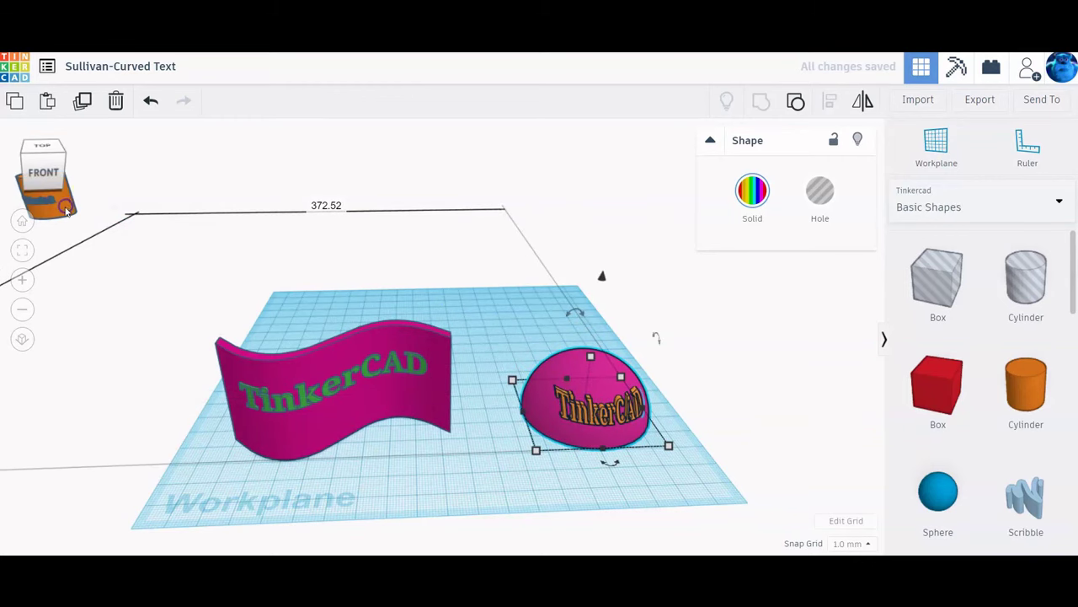
pyautogui.click(158, 186)
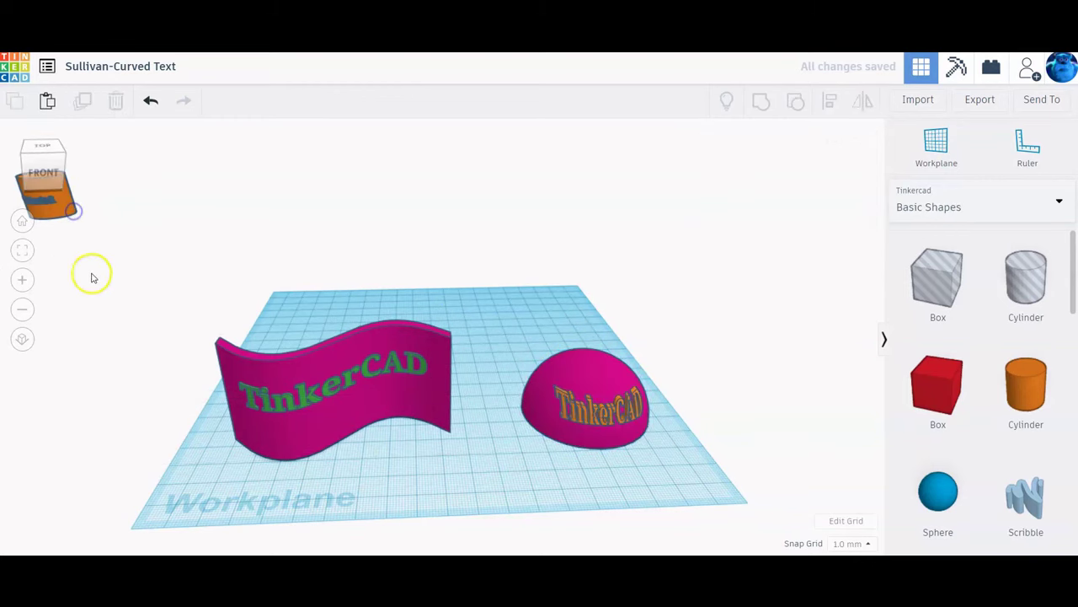
# Bring the orange cylinder with curved lettering onto the workplane, behind the magenta dome.
pyautogui.moveTo(92, 272); pyautogui.dragTo(83, 258, button='right')
pyautogui.scroll(-5, 84, 258)
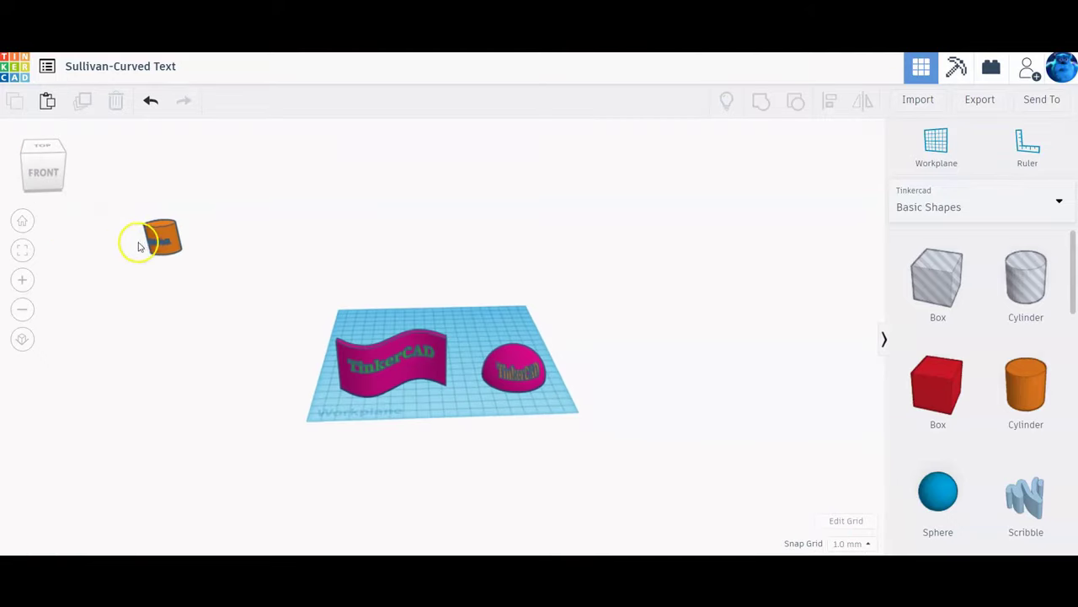
pyautogui.click(162, 237)
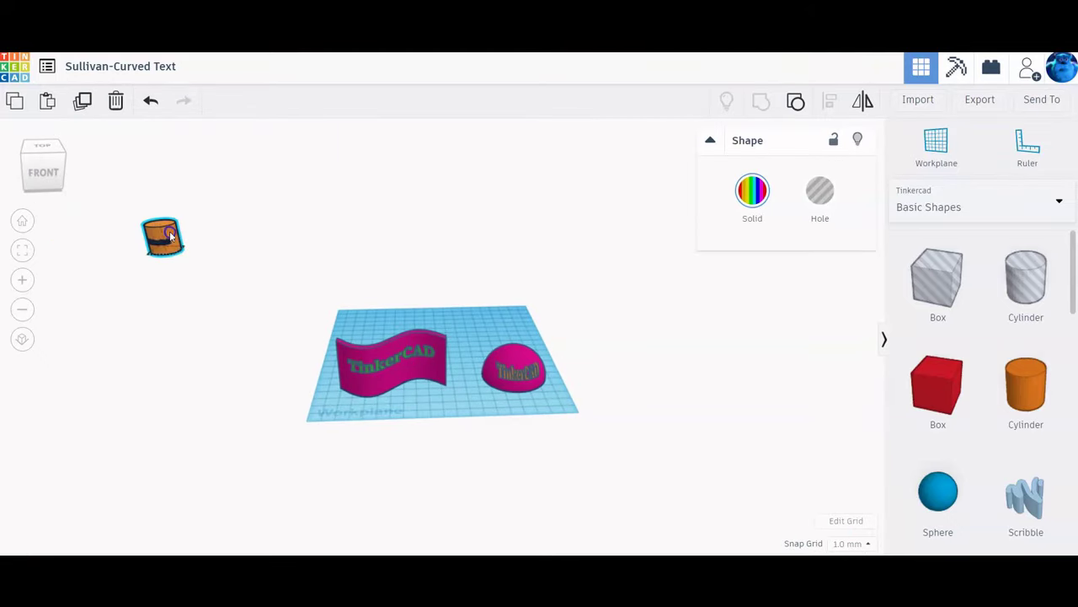
pyautogui.moveTo(167, 233); pyautogui.dragTo(479, 314)
pyautogui.click(22, 250)
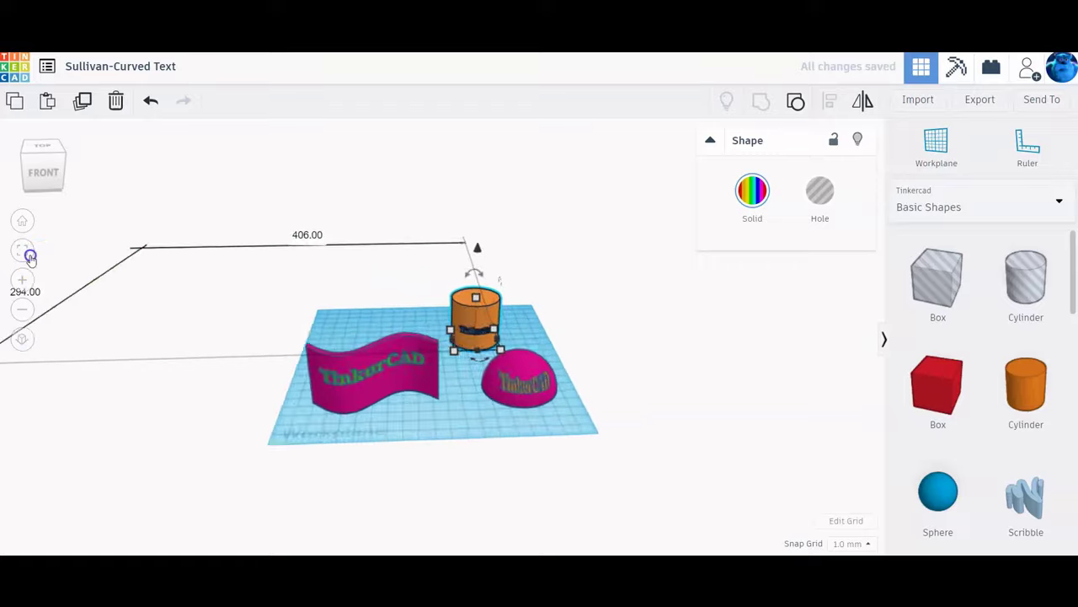
# Examine the curved lettering on the orange cylinder, the magenta dome and the wavy sign.
pyautogui.moveTo(441, 424); pyautogui.dragTo(595, 438, button='right')
pyautogui.scroll(-5, 595, 438)
pyautogui.click(527, 514)
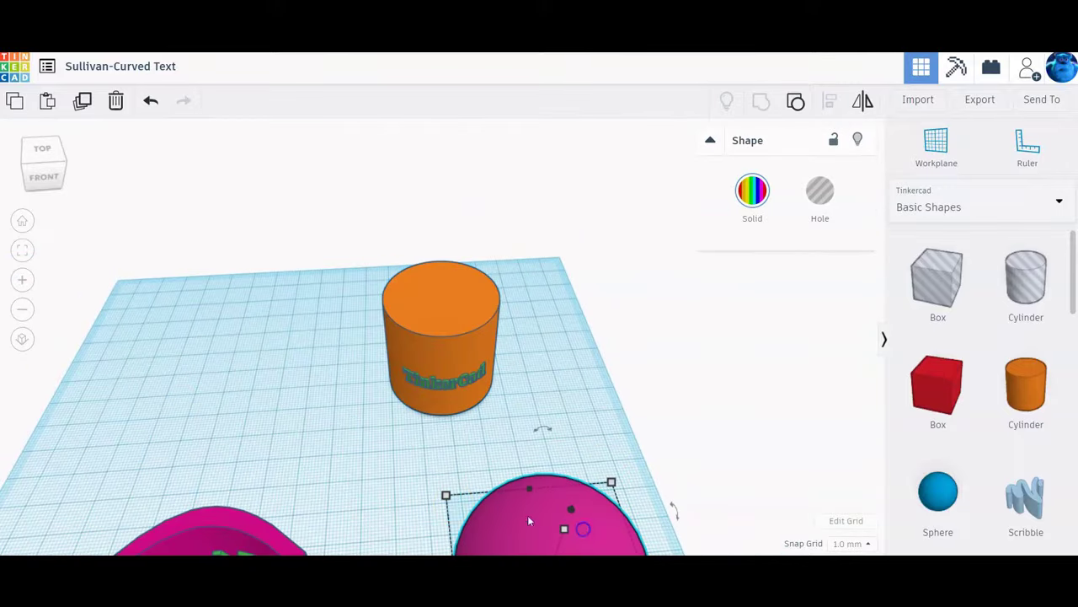
pyautogui.click(26, 252)
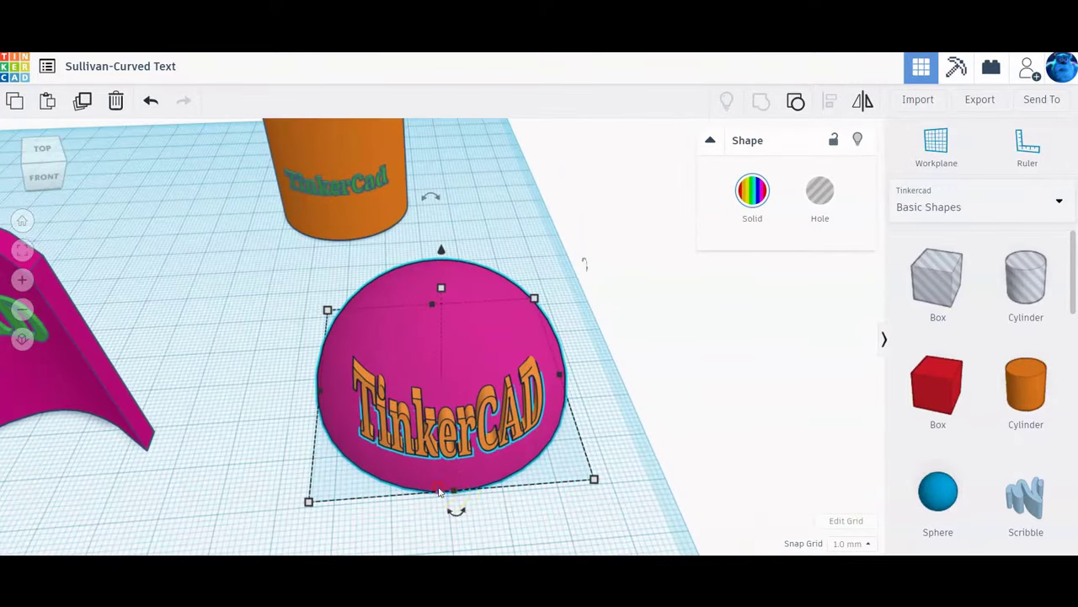
pyautogui.moveTo(455, 497); pyautogui.dragTo(446, 456, button='right')
pyautogui.scroll(-4, 447, 457)
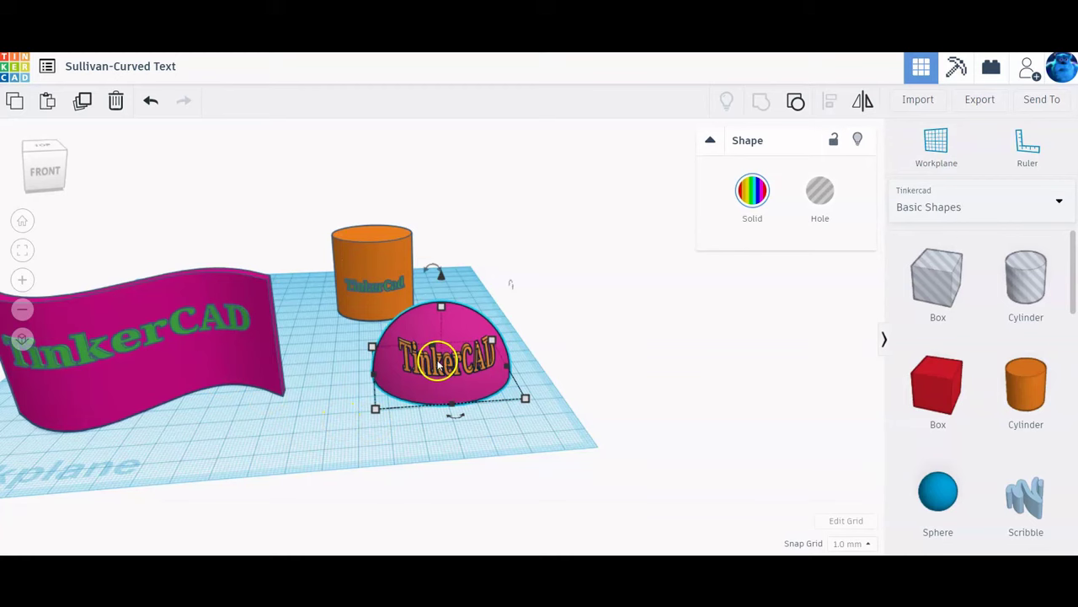
pyautogui.moveTo(297, 422); pyautogui.dragTo(290, 444, button='right')
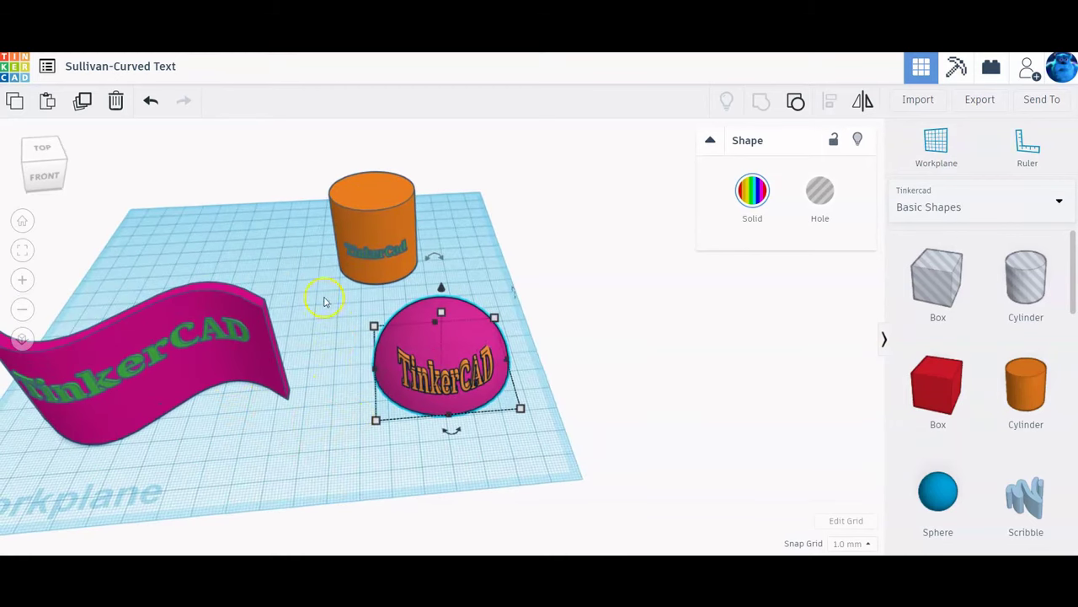
pyautogui.scroll(-5, 345, 362)
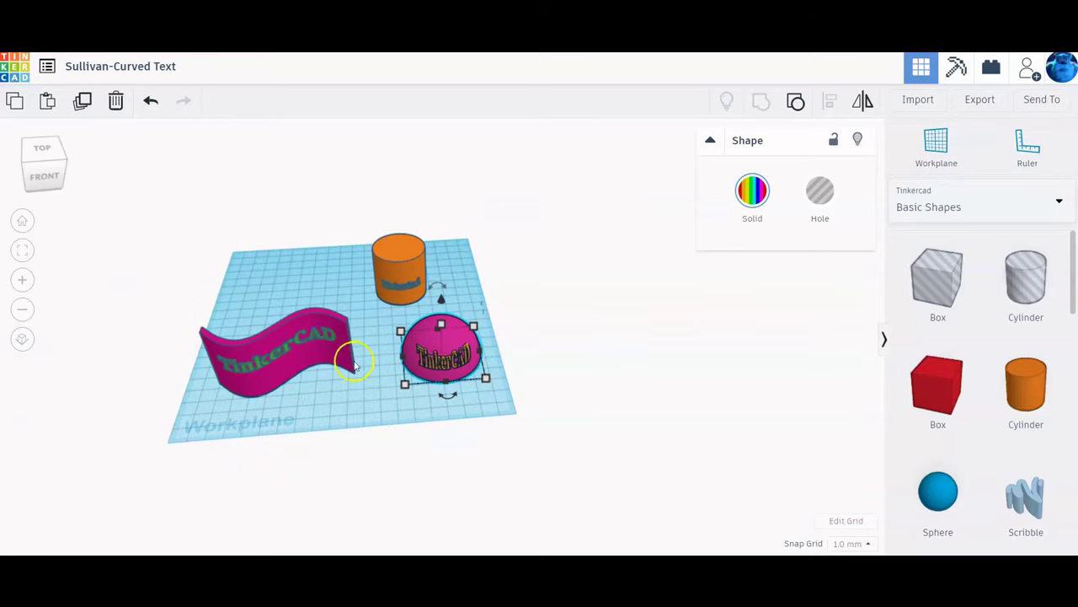
# Move the wavy sign off the workplane and bring it back beside the cylinder and dome.
pyautogui.click(320, 361)
pyautogui.moveTo(318, 357); pyautogui.dragTo(123, 141)
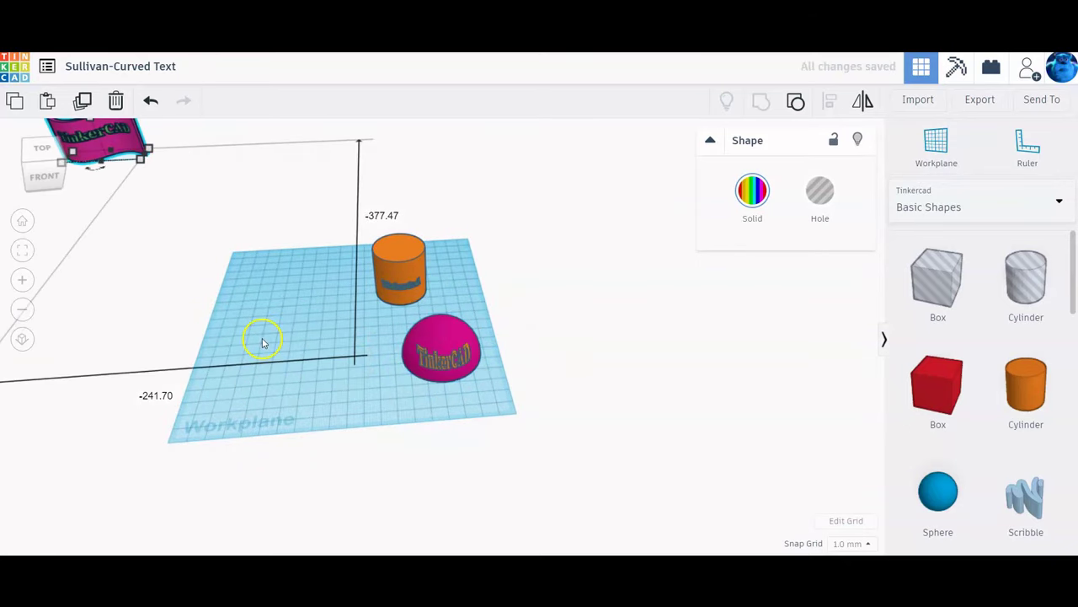
pyautogui.scroll(-8, 262, 342)
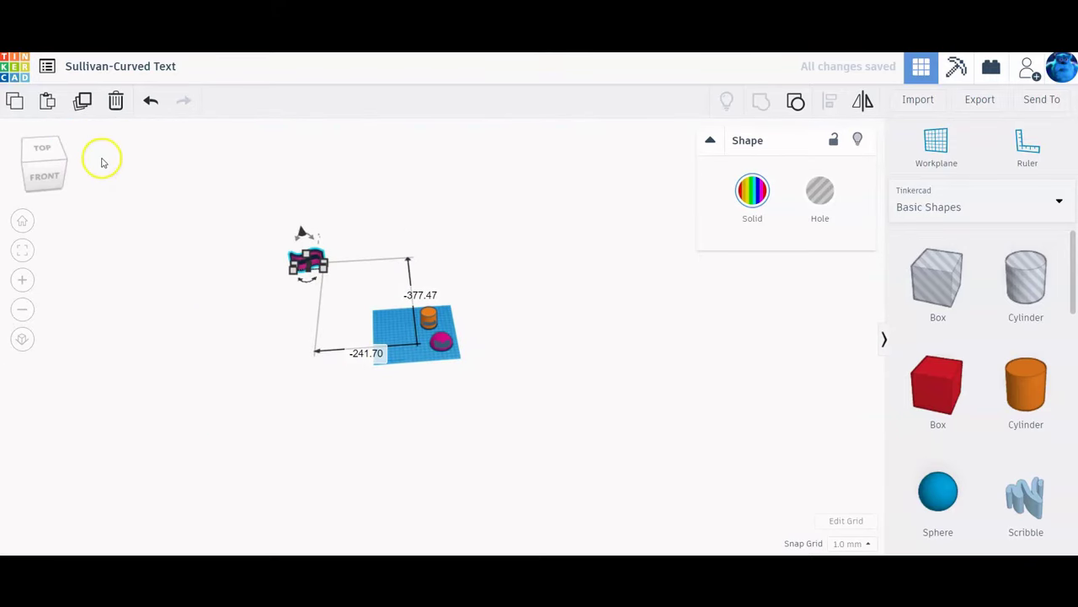
pyautogui.click(287, 269)
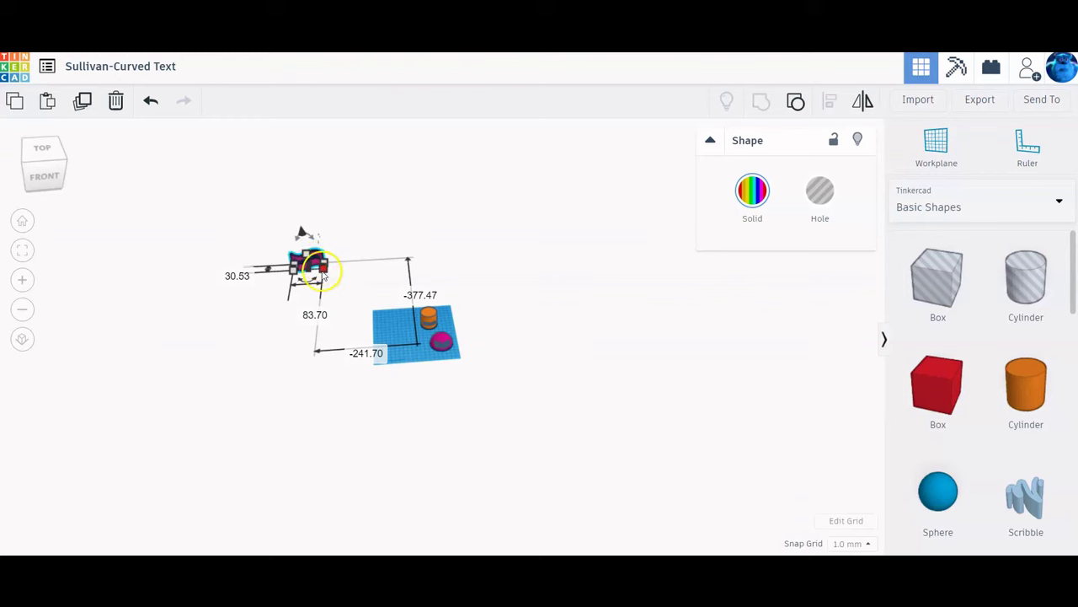
pyautogui.scroll(6, 323, 276)
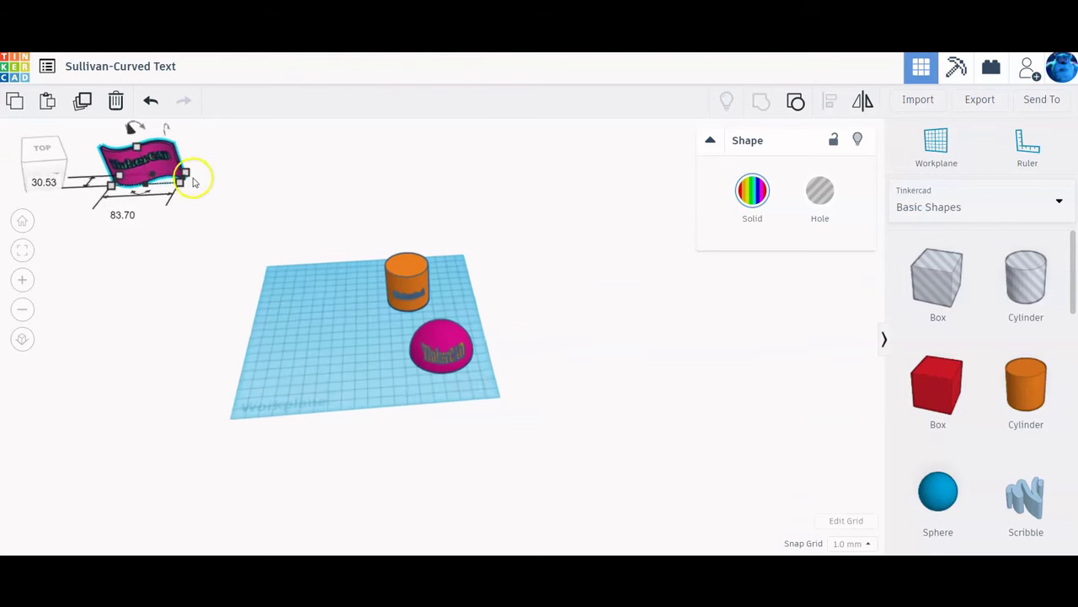
pyautogui.moveTo(143, 160); pyautogui.dragTo(342, 344)
pyautogui.scroll(3, 424, 399)
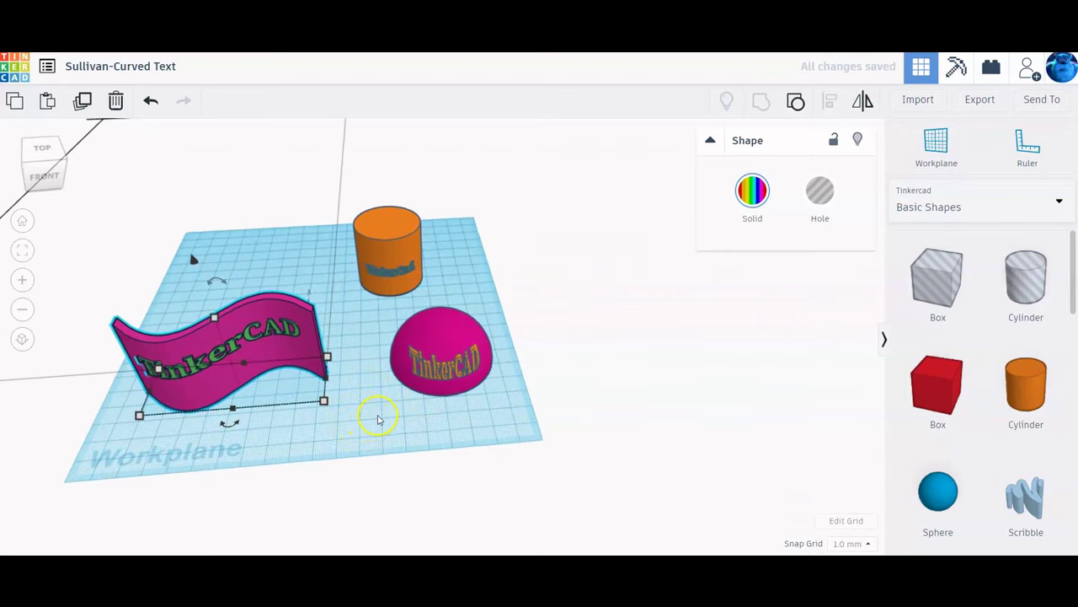
# Open the export options and set the download to include everything in the design.
pyautogui.click(996, 111)
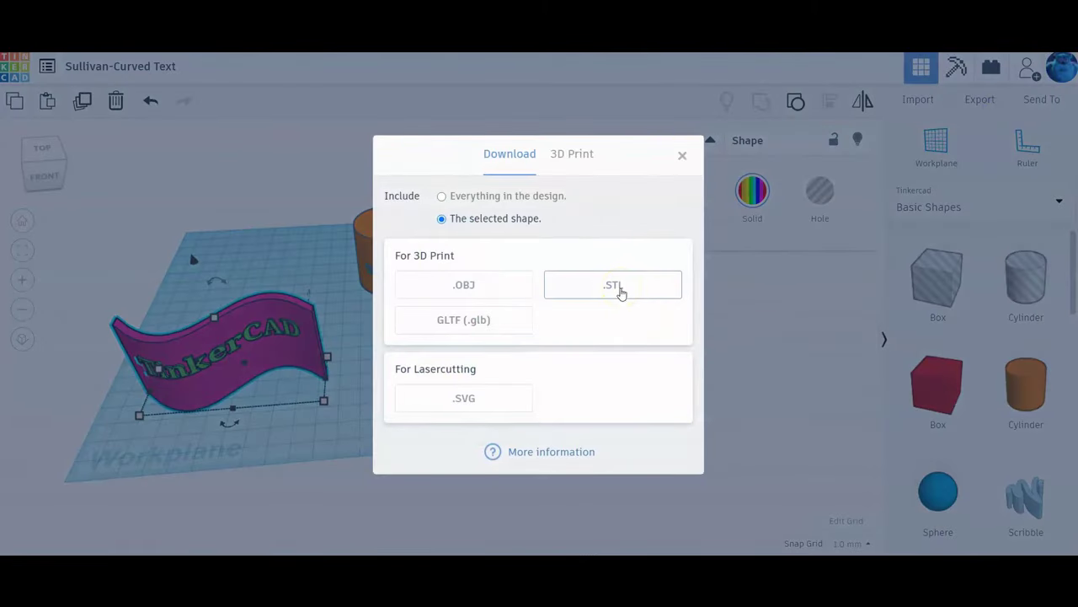
pyautogui.click(723, 348)
pyautogui.click(442, 198)
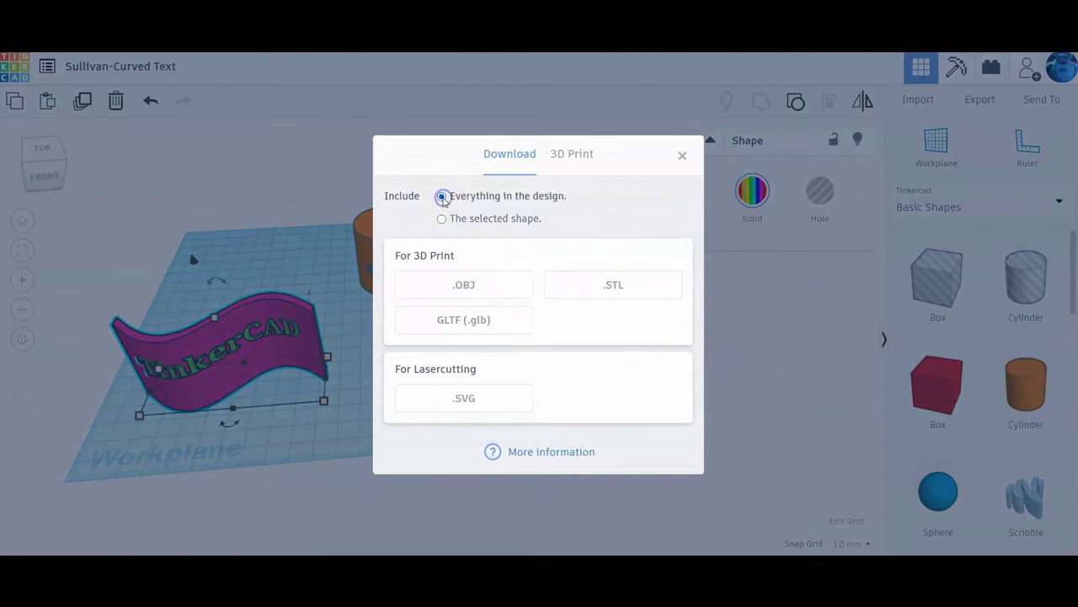